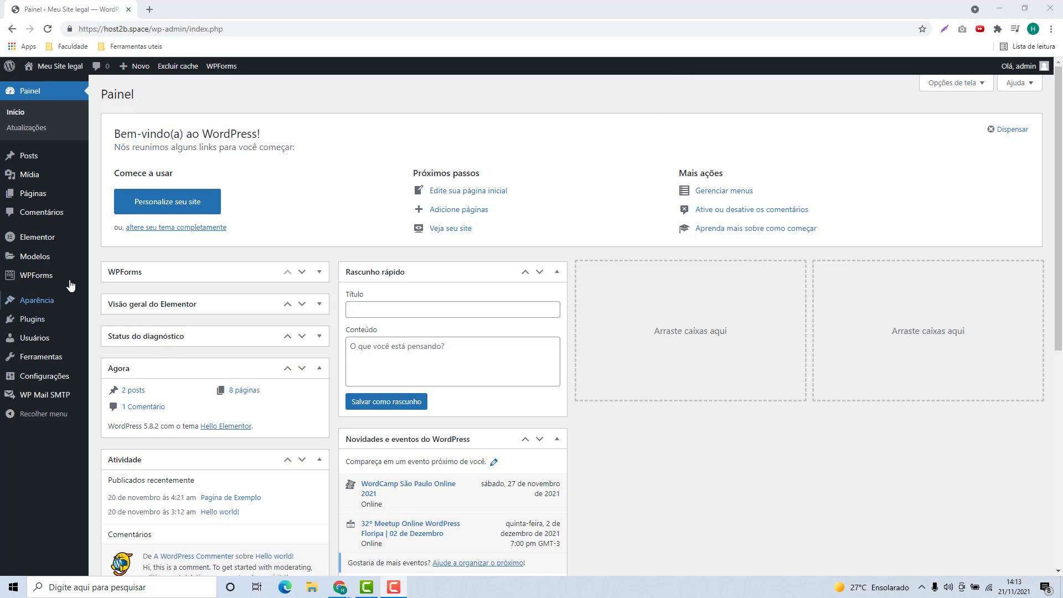
- Search the directory of new plugins for "woocommerce"
{"action": "left_click", "coordinate": [24, 322]}
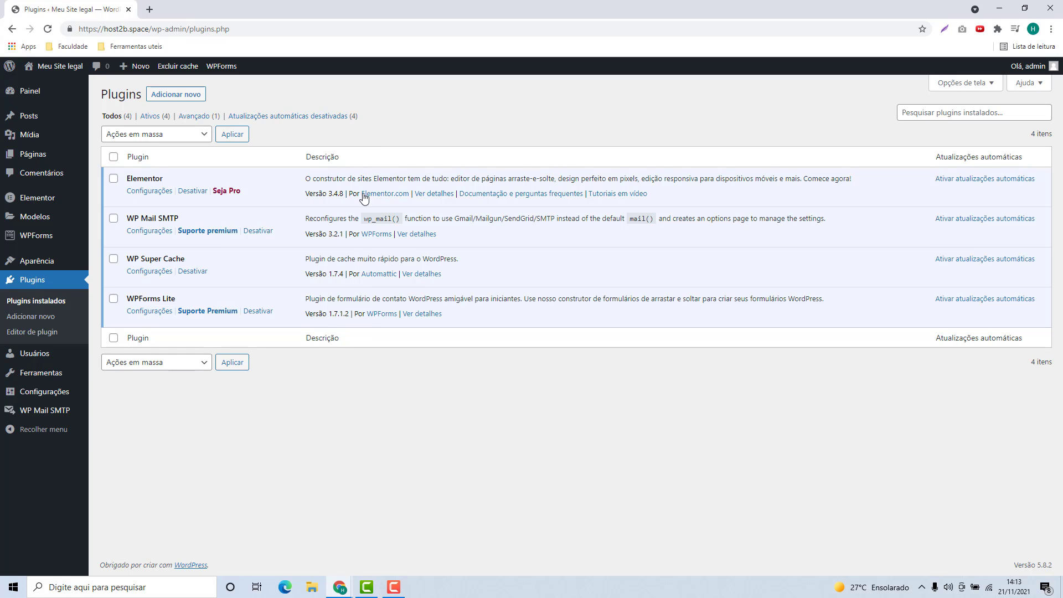
{"action": "left_click", "coordinate": [182, 97]}
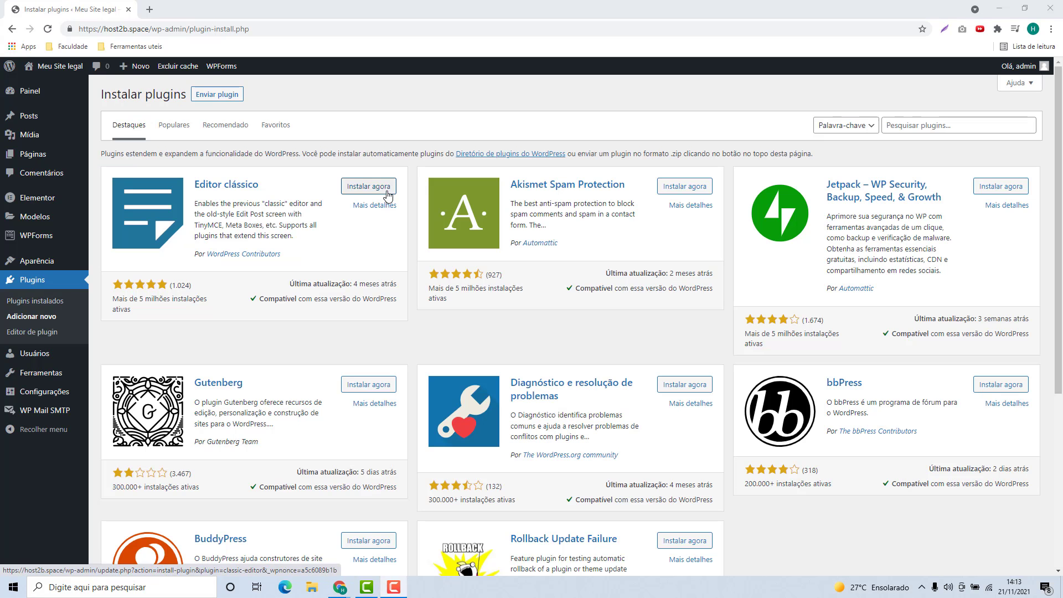
{"action": "left_click", "coordinate": [913, 128]}
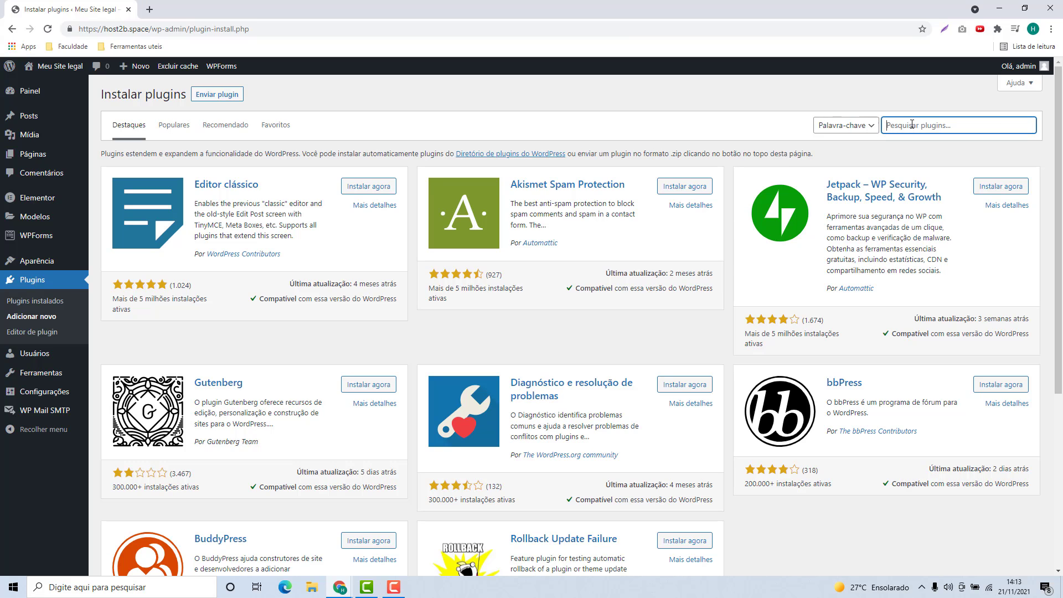
{"action": "type", "text": "woocommerce"}
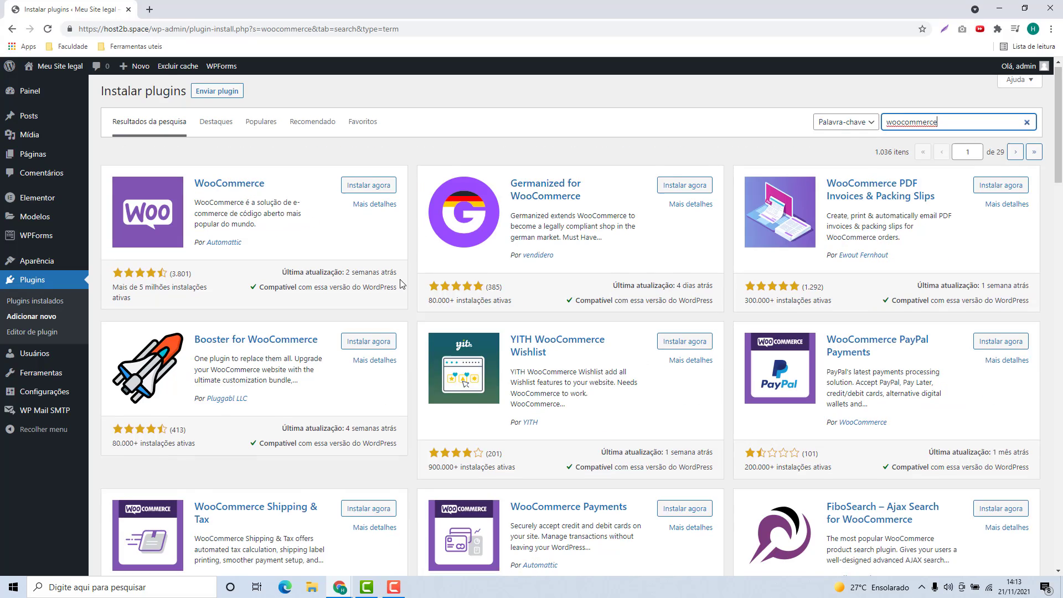
- Install and activate the WooCommerce plugin by Automattic from the search results
{"action": "scroll", "coordinate": [402, 283], "scroll_direction": "down", "scroll_amount": 13}
{"action": "scroll", "coordinate": [609, 379], "scroll_direction": "up", "scroll_amount": 5}
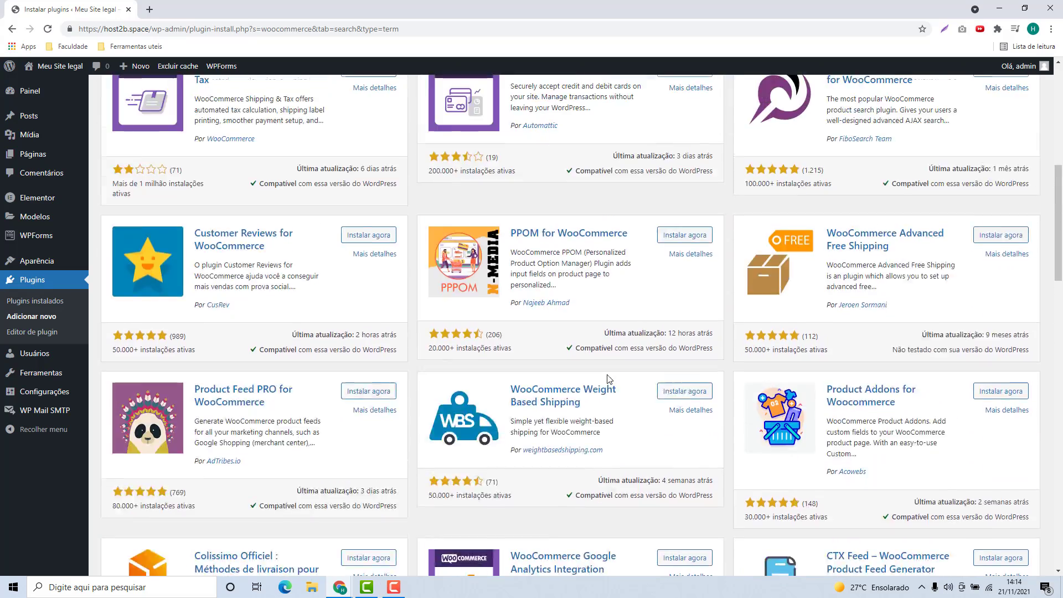
{"action": "scroll", "coordinate": [609, 379], "scroll_direction": "up", "scroll_amount": 8}
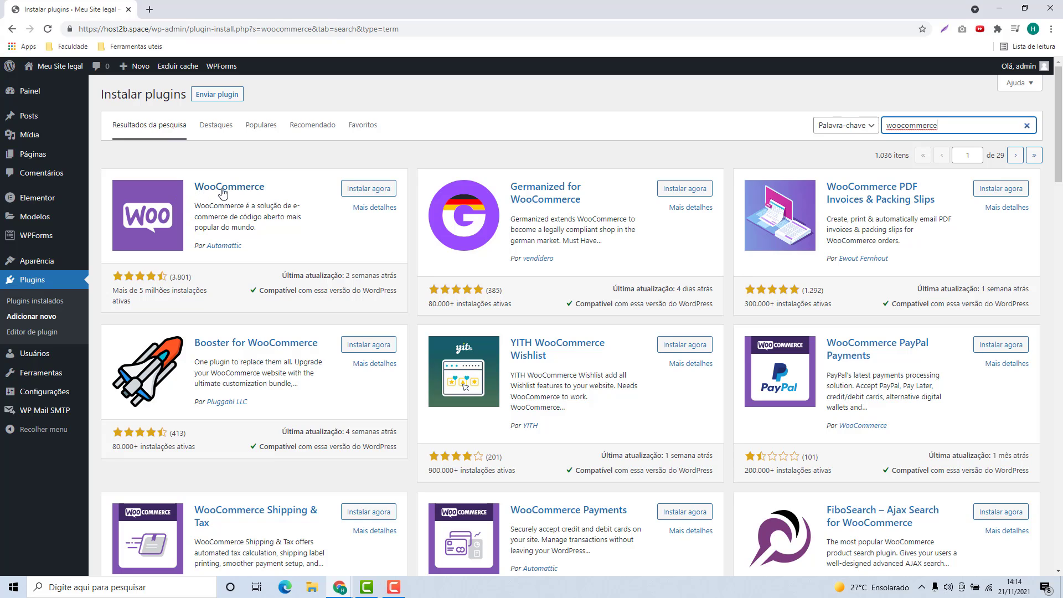
{"action": "left_click", "coordinate": [347, 190]}
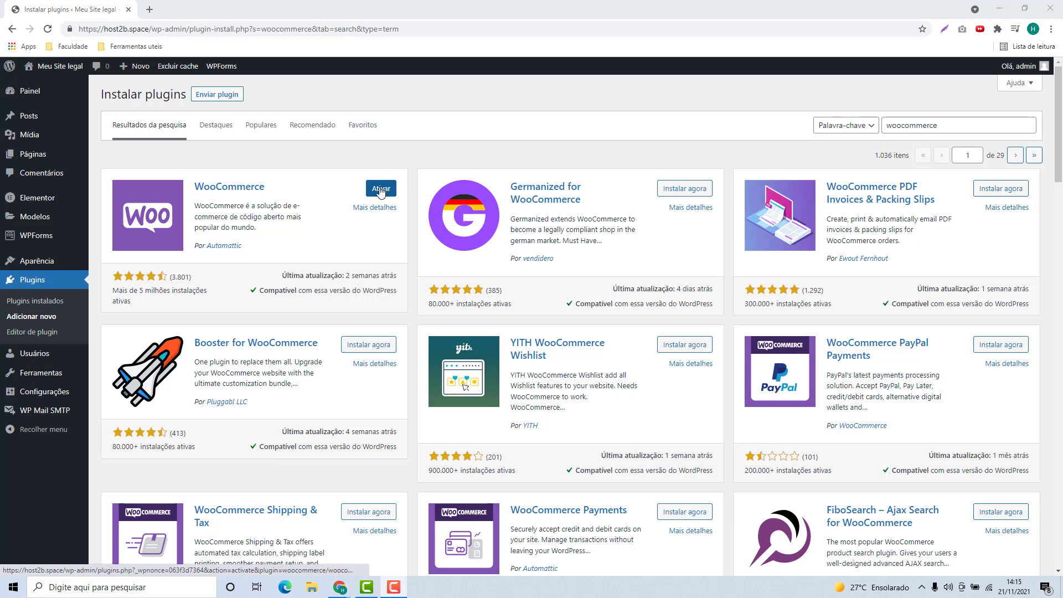
{"action": "left_click", "coordinate": [380, 189]}
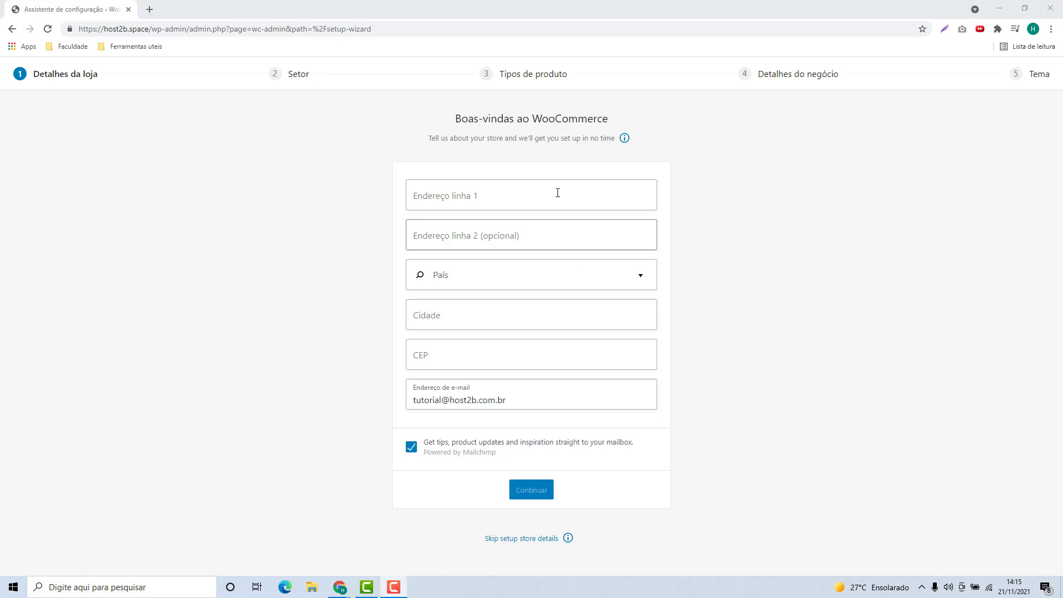
- Enter the store's street address in the first address line and set the country to Brasil — São Paulo
{"action": "left_click", "coordinate": [493, 201]}
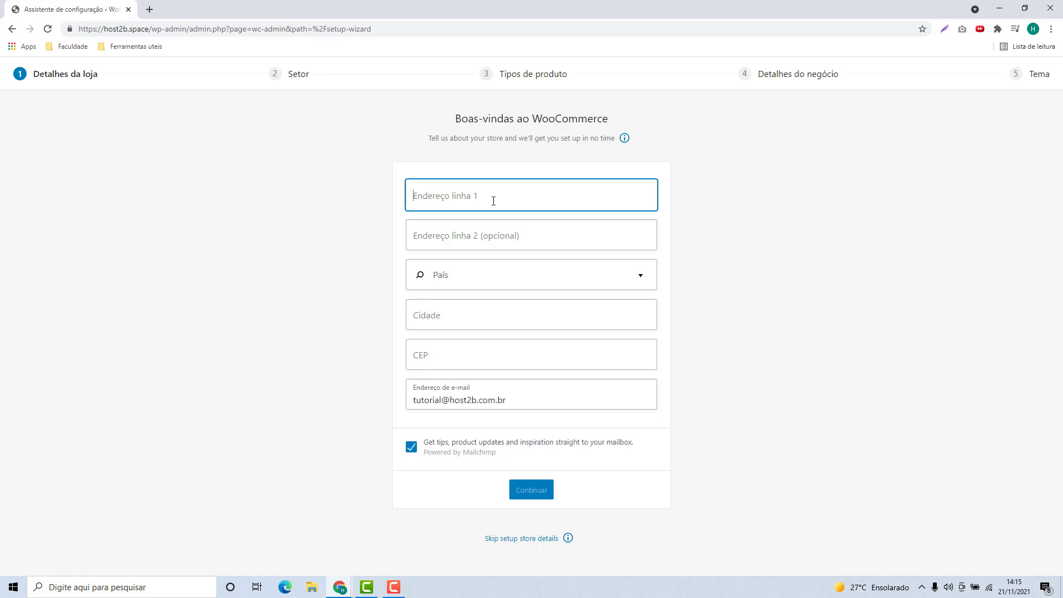
{"action": "type", "text": "Avb"}
{"action": "type", "text": "nida S"}
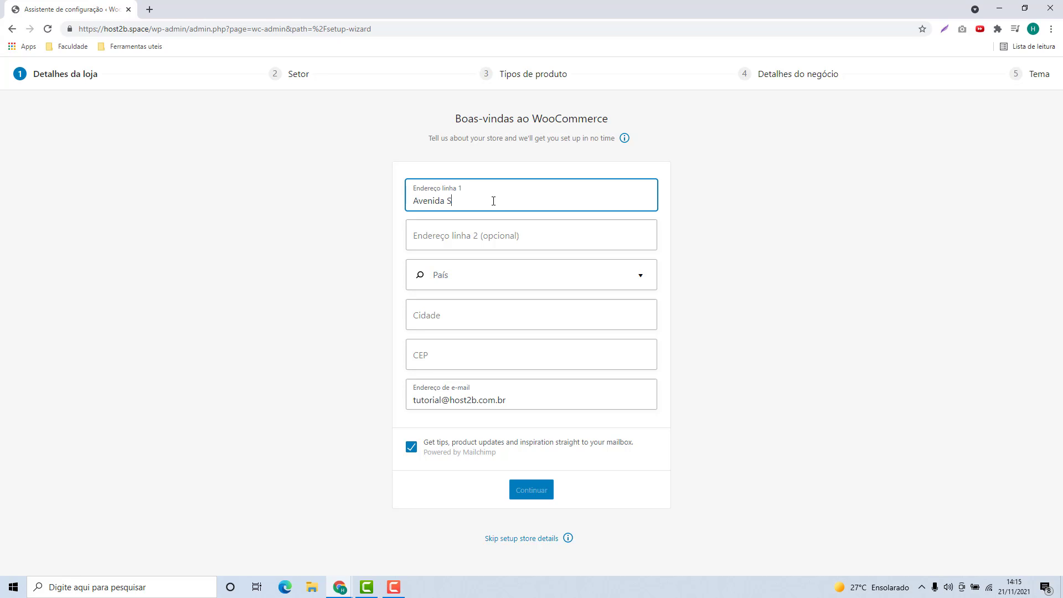
{"action": "type", "text": "ão Paulo"}
{"action": "left_click", "coordinate": [497, 274]}
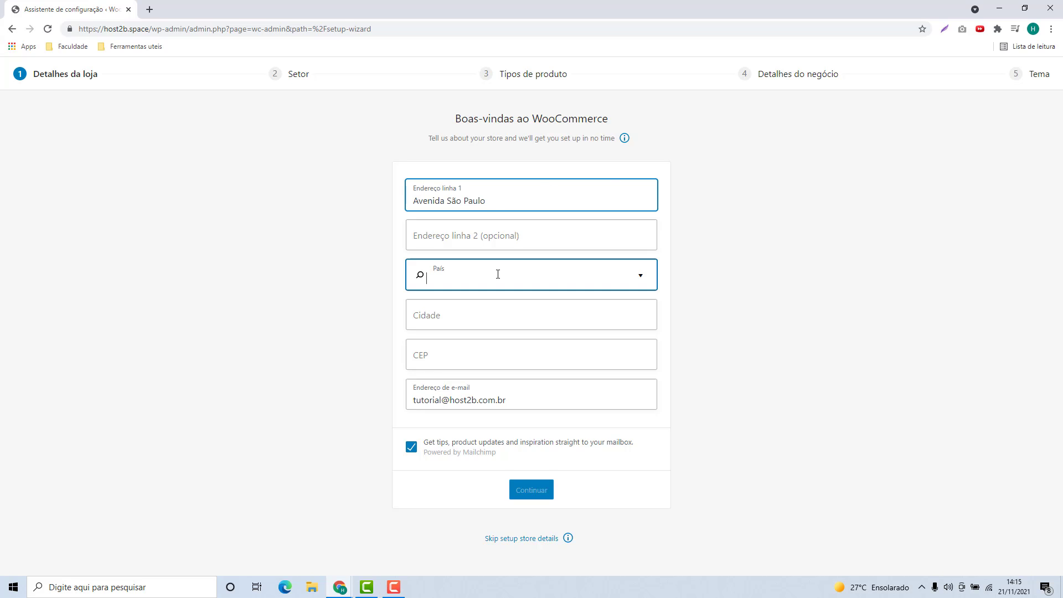
{"action": "type", "text": "Brasil"}
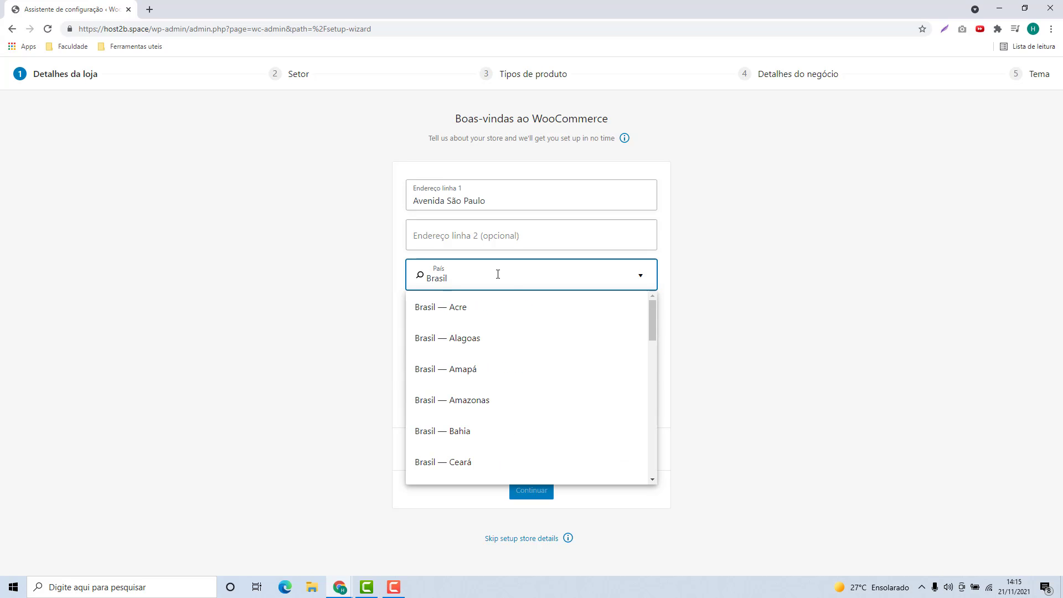
{"action": "scroll", "coordinate": [505, 340], "scroll_direction": "down", "scroll_amount": 10}
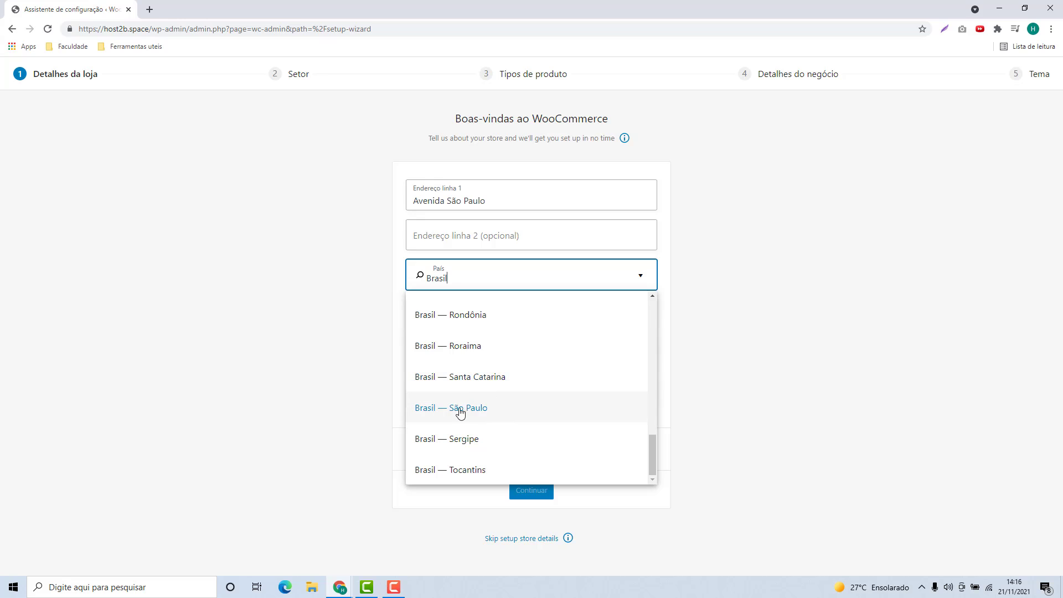
{"action": "left_click", "coordinate": [460, 413]}
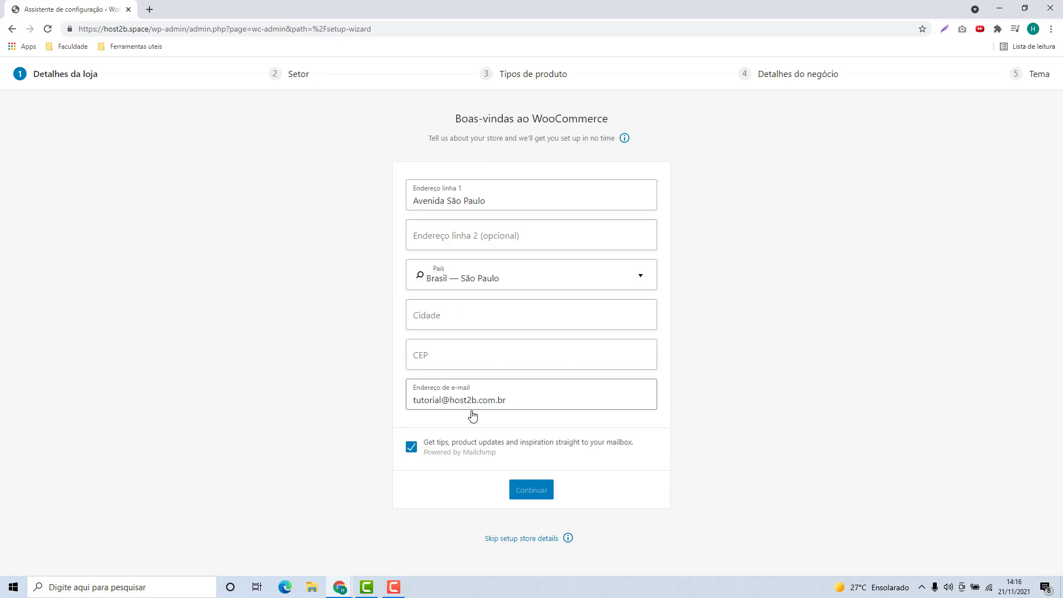
- Fill in the store's city and postal code in the store details
{"action": "left_click", "coordinate": [469, 317]}
{"action": "type", "text": "São Paulo"}
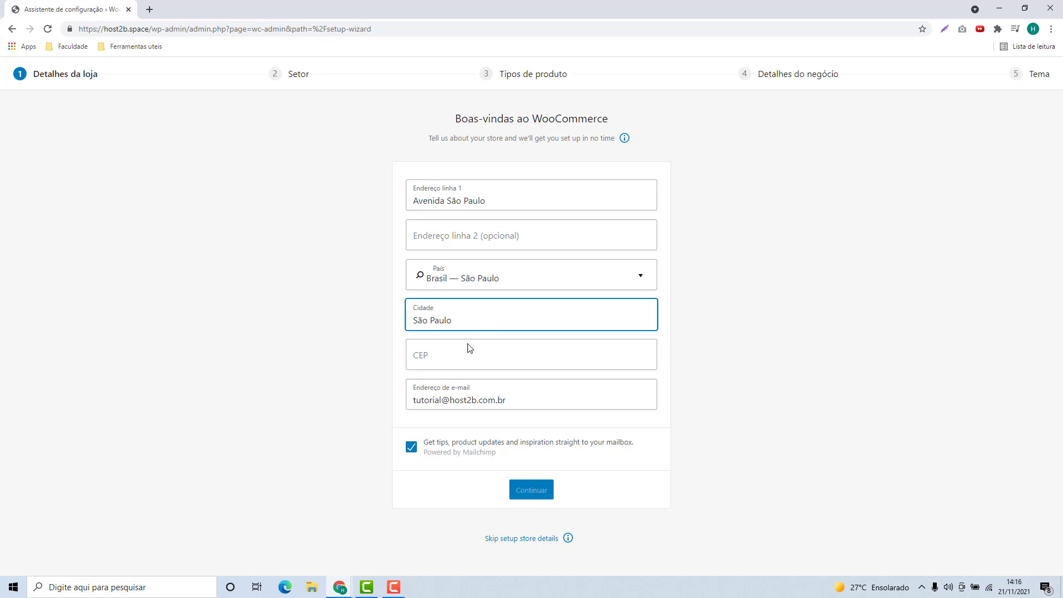
{"action": "left_click", "coordinate": [461, 354]}
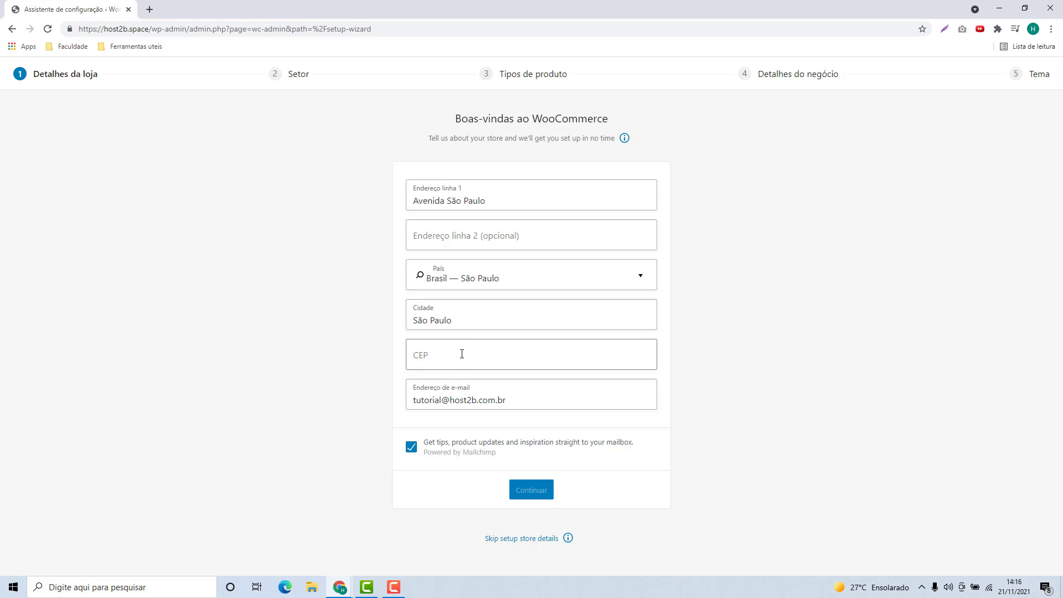
{"action": "type", "text": "18013000"}
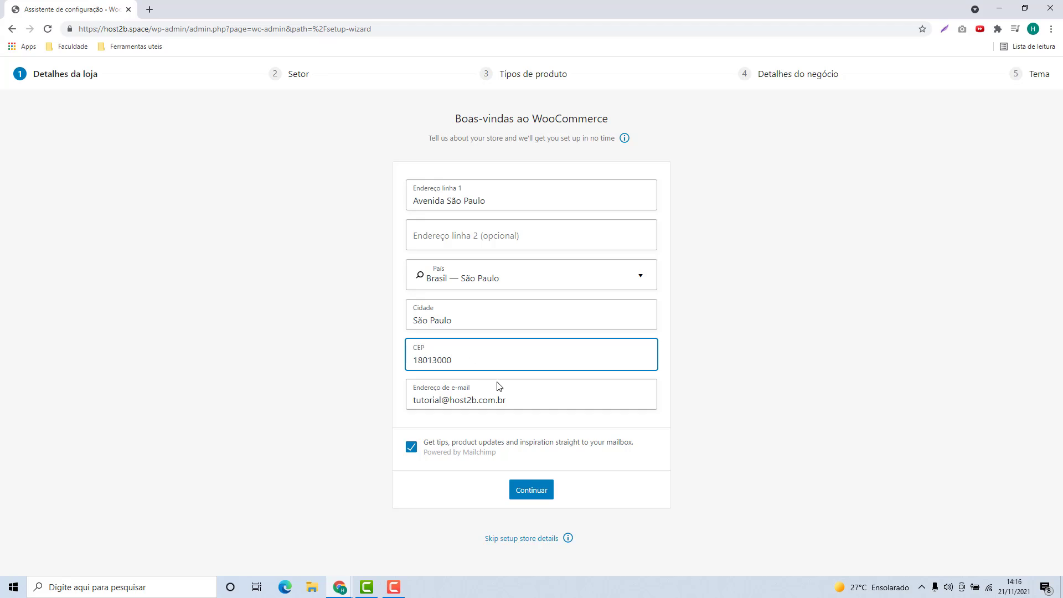
{"action": "left_click", "coordinate": [440, 397]}
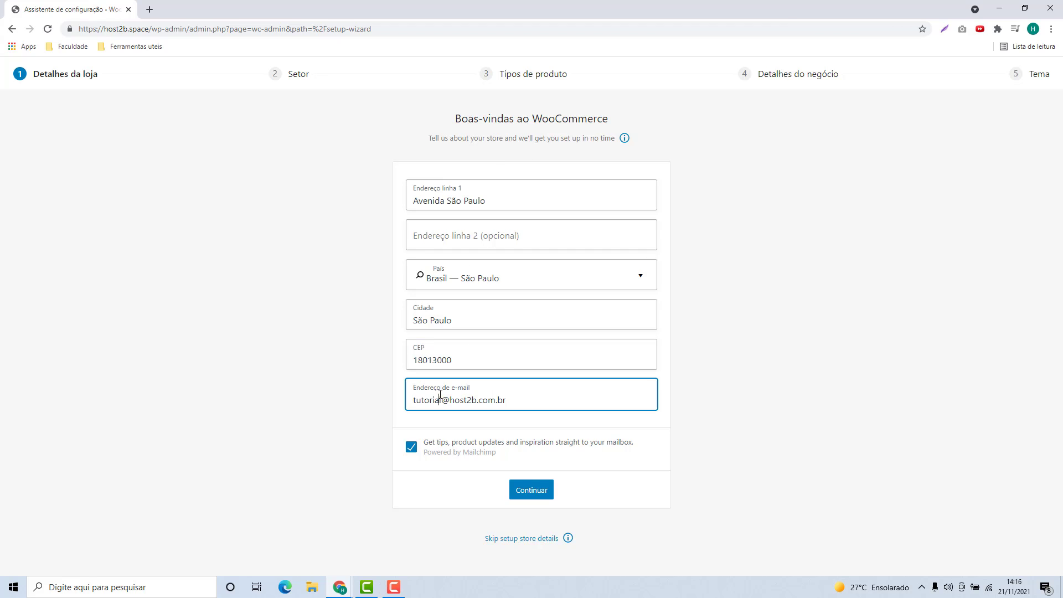
{"action": "mouse_move", "coordinate": [420, 399]}
{"action": "left_mouse_down"}
{"action": "mouse_move", "coordinate": [534, 399]}
{"action": "mouse_move", "coordinate": [433, 399]}
{"action": "left_mouse_up"}
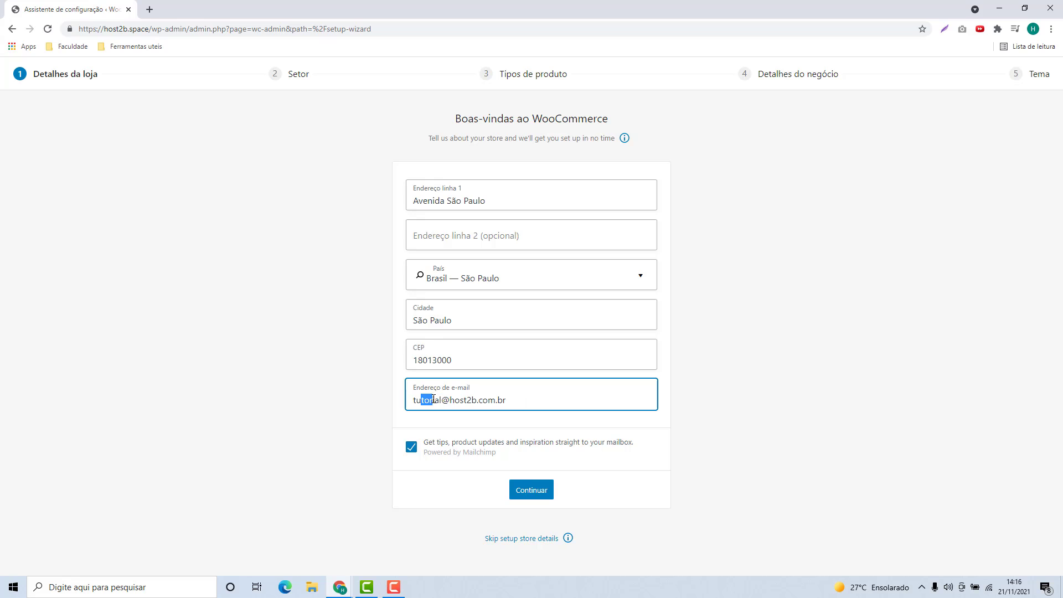
{"action": "left_click", "coordinate": [406, 404]}
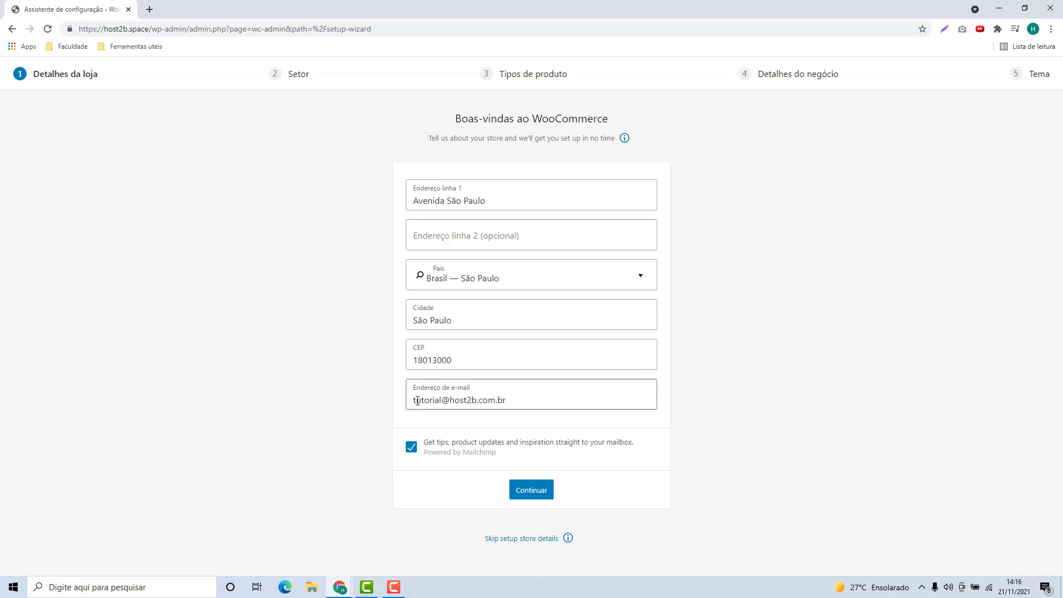
{"action": "left_click_drag", "start_coordinate": [417, 399], "coordinate": [608, 399]}
{"action": "left_click", "coordinate": [570, 407]}
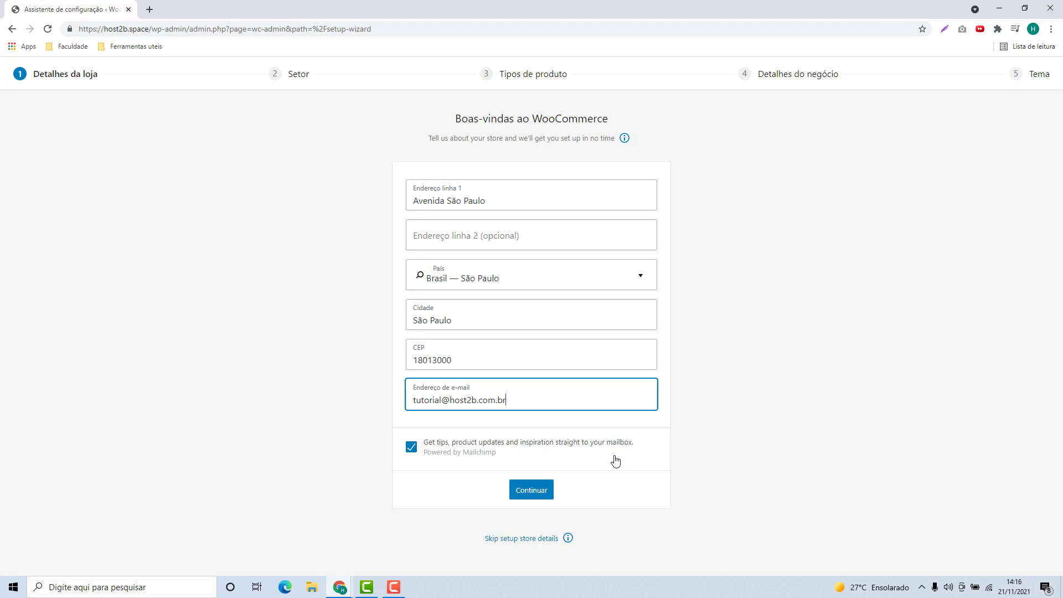
- Submit the store details with the tips and product updates mailing opted out, and decline usage tracking
{"action": "left_click", "coordinate": [410, 453]}
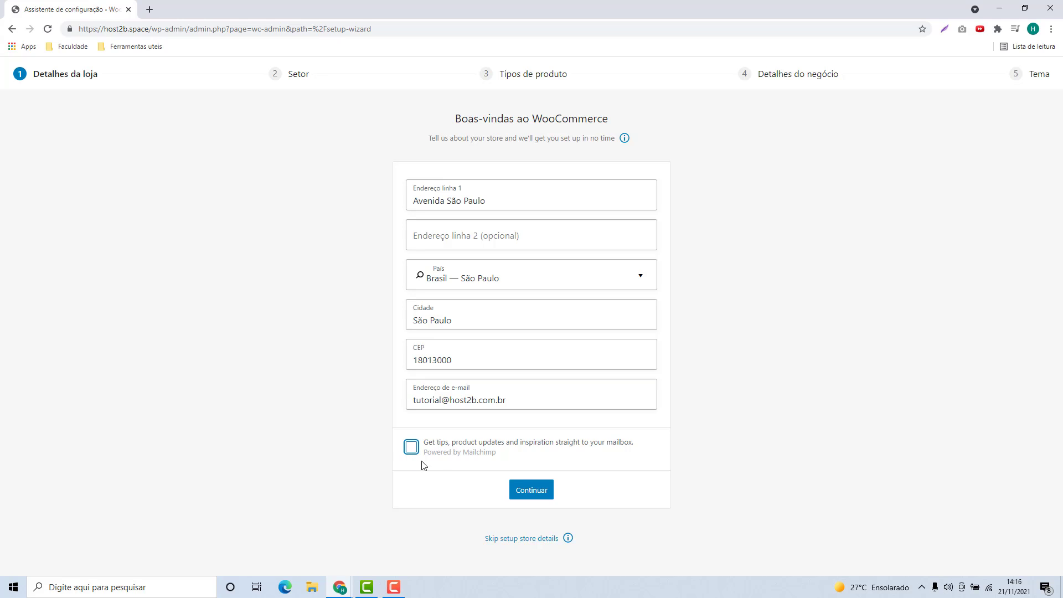
{"action": "left_click", "coordinate": [438, 477]}
{"action": "left_click", "coordinate": [537, 491]}
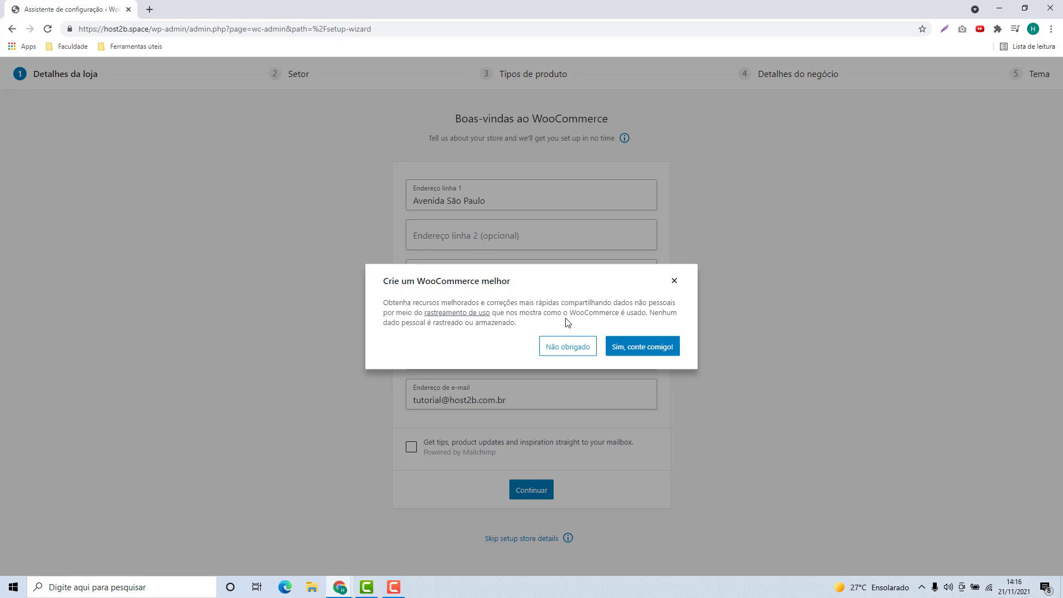
{"action": "left_click", "coordinate": [558, 352]}
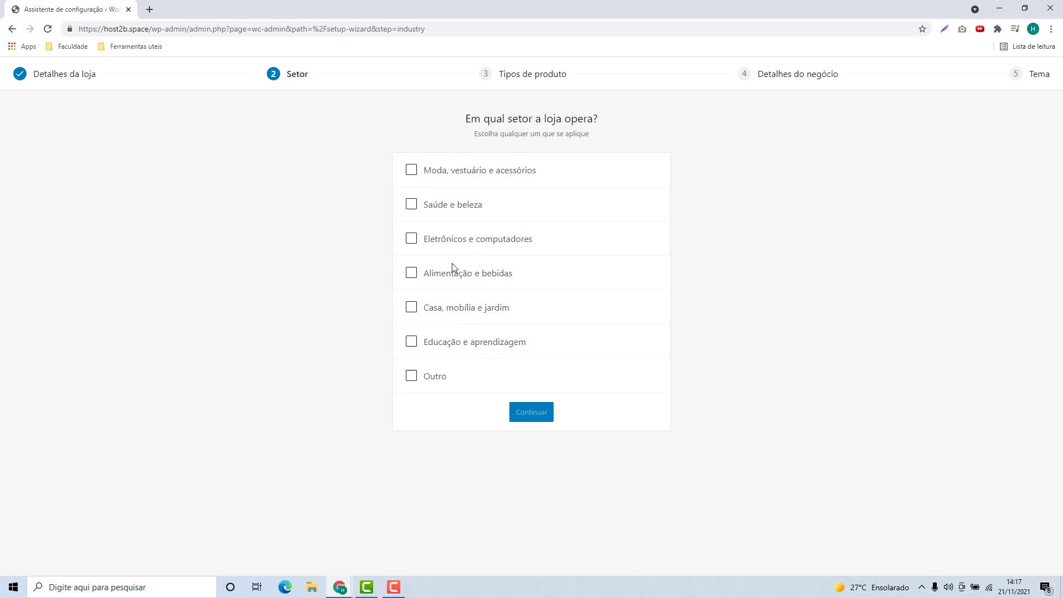
{"action": "left_click", "coordinate": [414, 379]}
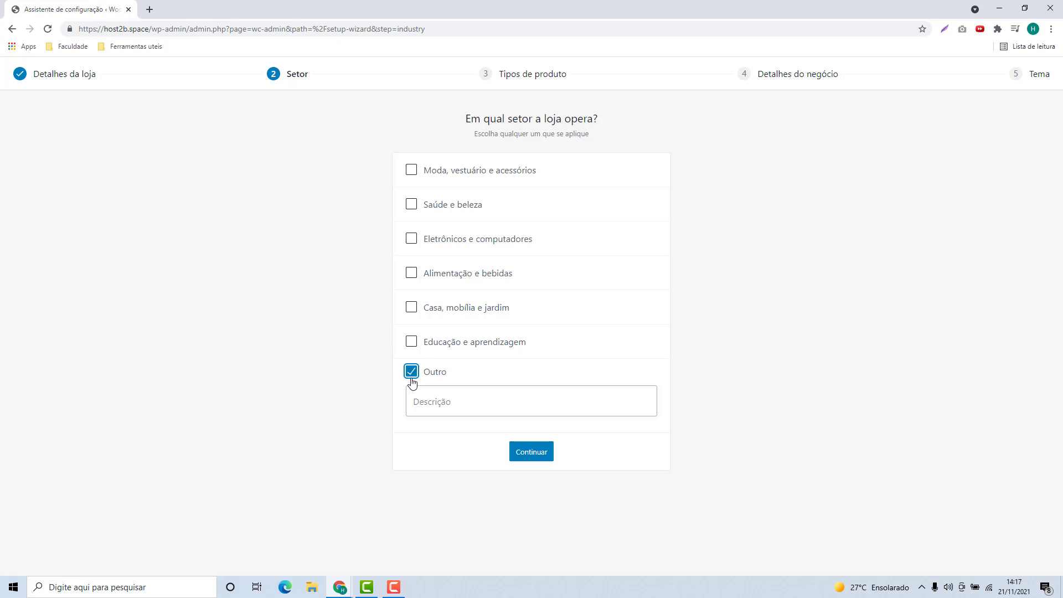
{"action": "left_click", "coordinate": [423, 401]}
{"action": "left_click", "coordinate": [411, 371]}
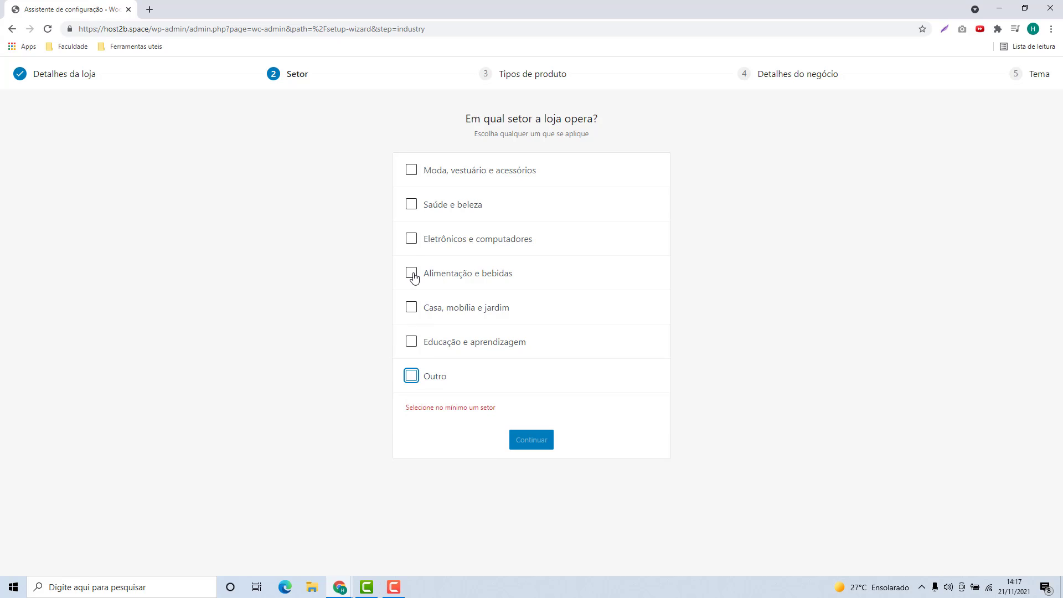
- Choose Eletrônicos e computadores as the store's only sector and continue to the product types
{"action": "left_click", "coordinate": [411, 244]}
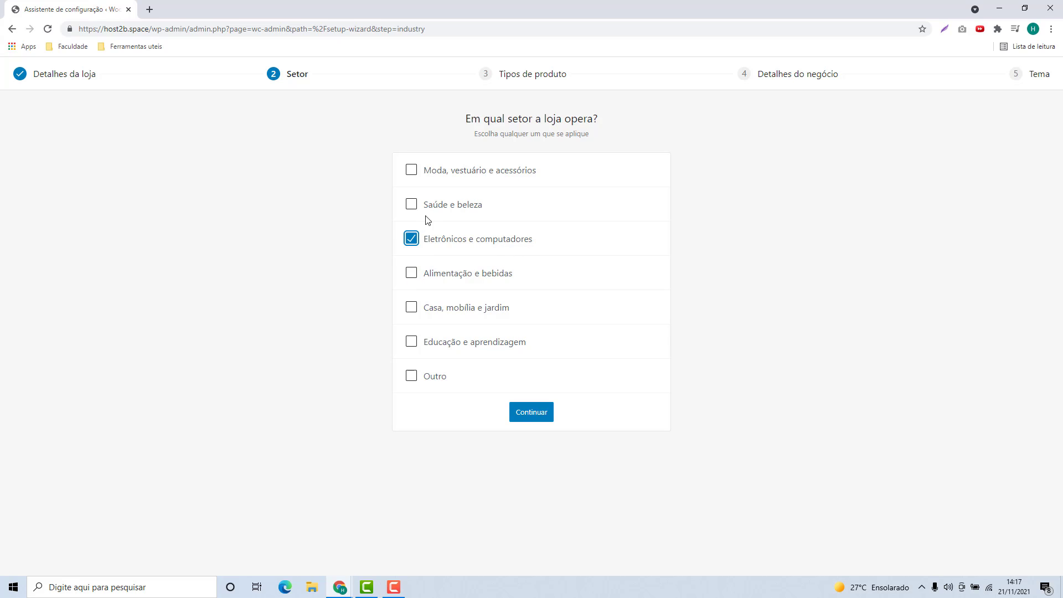
{"action": "left_click", "coordinate": [411, 173]}
{"action": "left_click", "coordinate": [412, 175]}
{"action": "left_click", "coordinate": [526, 415]}
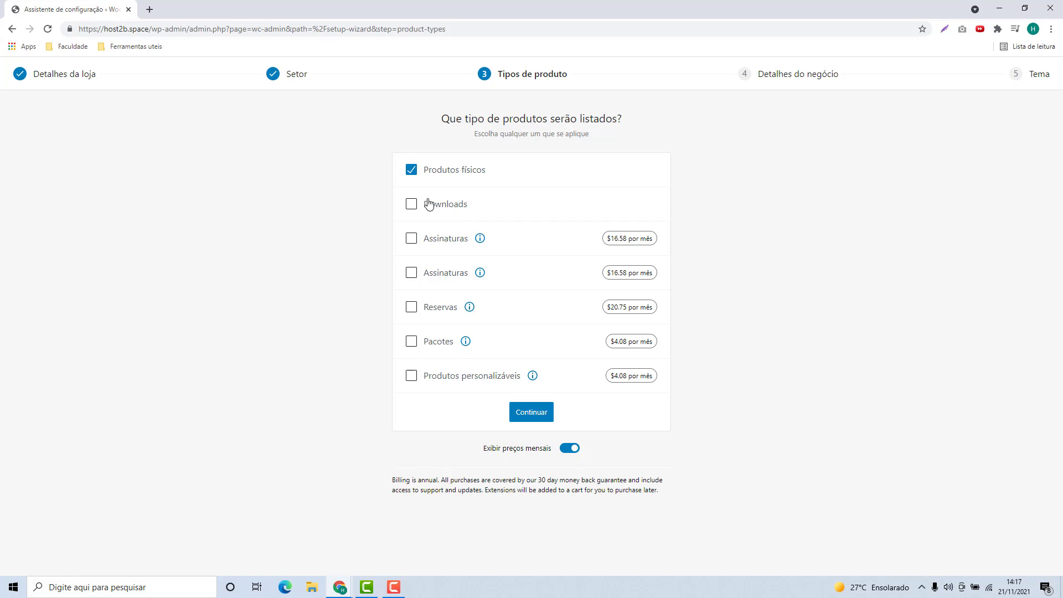
- Keep only Produtos físicos as the product type and continue to the business details
{"action": "left_click", "coordinate": [411, 207]}
{"action": "left_click", "coordinate": [410, 207]}
{"action": "left_click", "coordinate": [533, 416]}
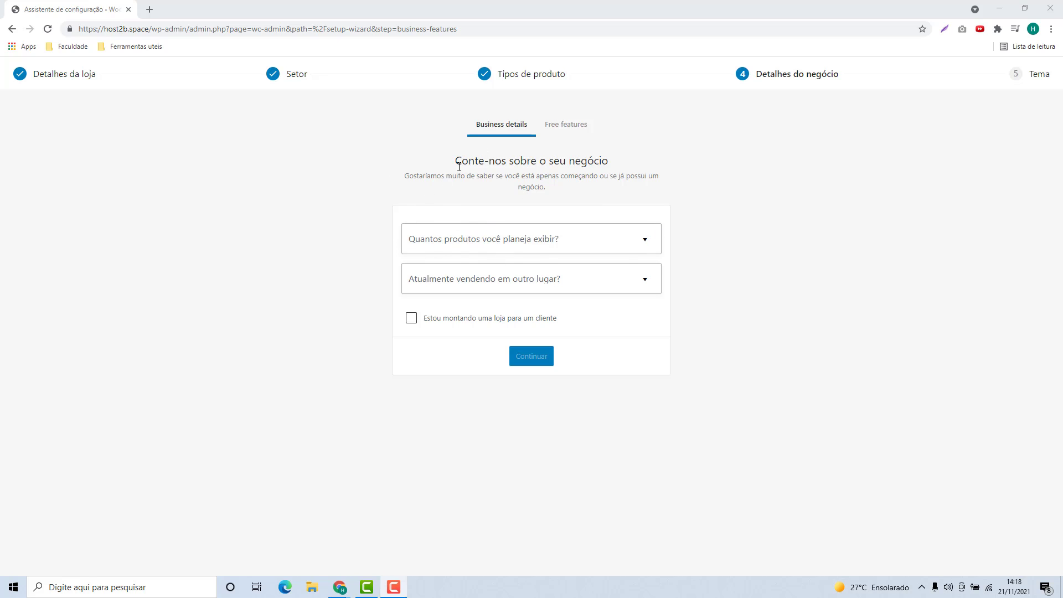
{"action": "left_click_drag", "start_coordinate": [450, 162], "coordinate": [550, 164]}
{"action": "left_click_drag", "start_coordinate": [549, 162], "coordinate": [448, 228]}
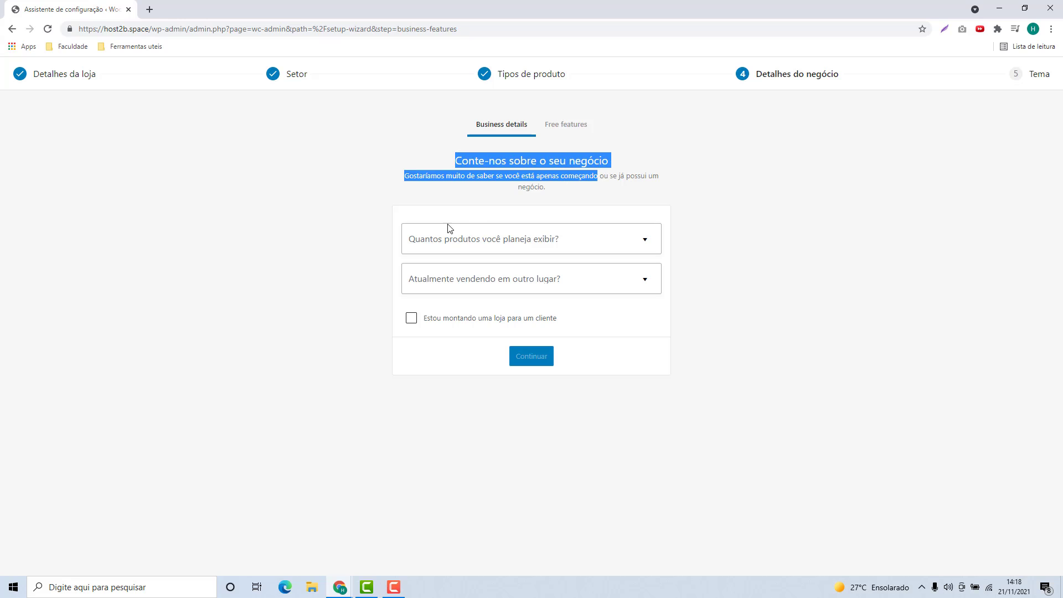
{"action": "left_click", "coordinate": [419, 222]}
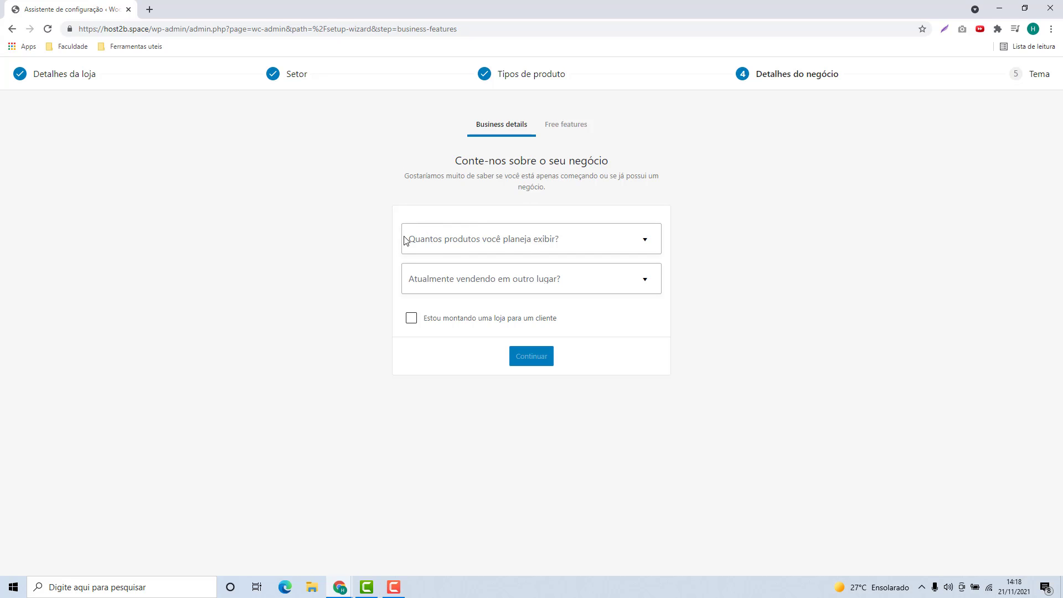
- Answer the question on how many products are planned with "Eu ainda não tenho nenhum produto."
{"action": "left_click", "coordinate": [523, 244]}
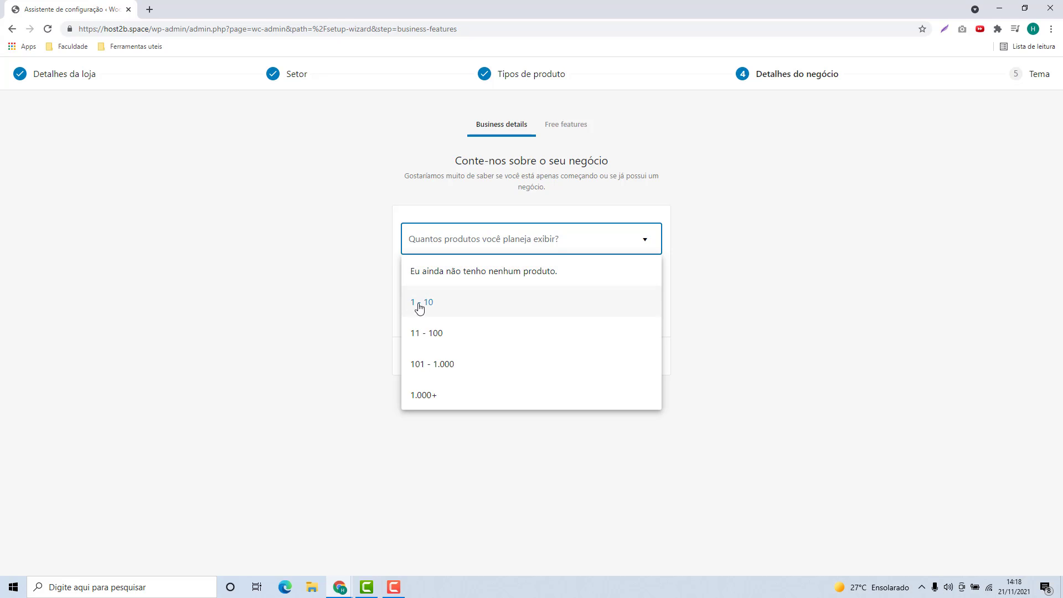
{"action": "left_click", "coordinate": [449, 274]}
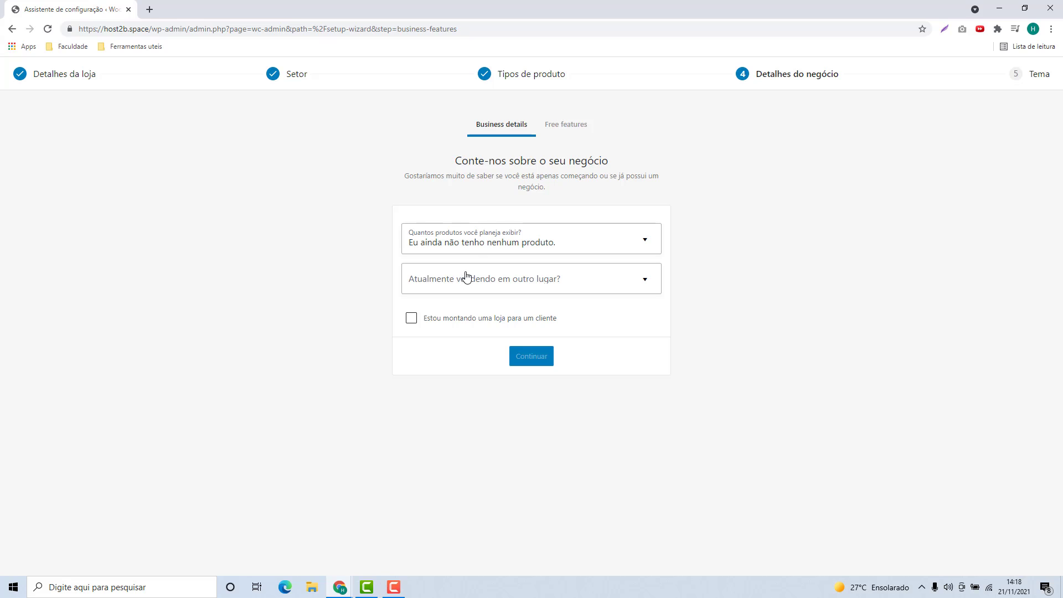
{"action": "left_click", "coordinate": [472, 252]}
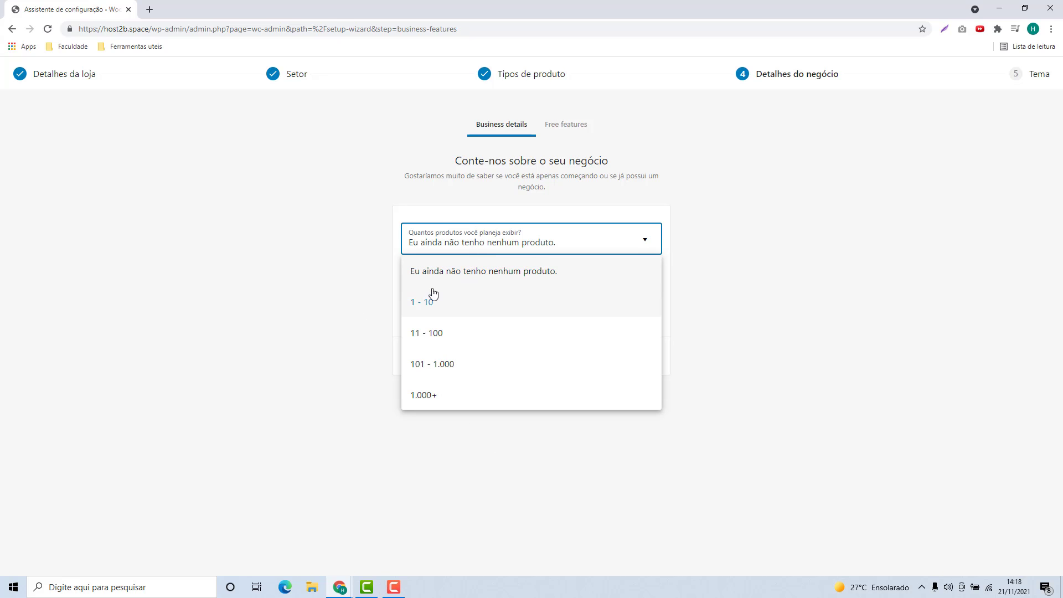
{"action": "left_click", "coordinate": [335, 299]}
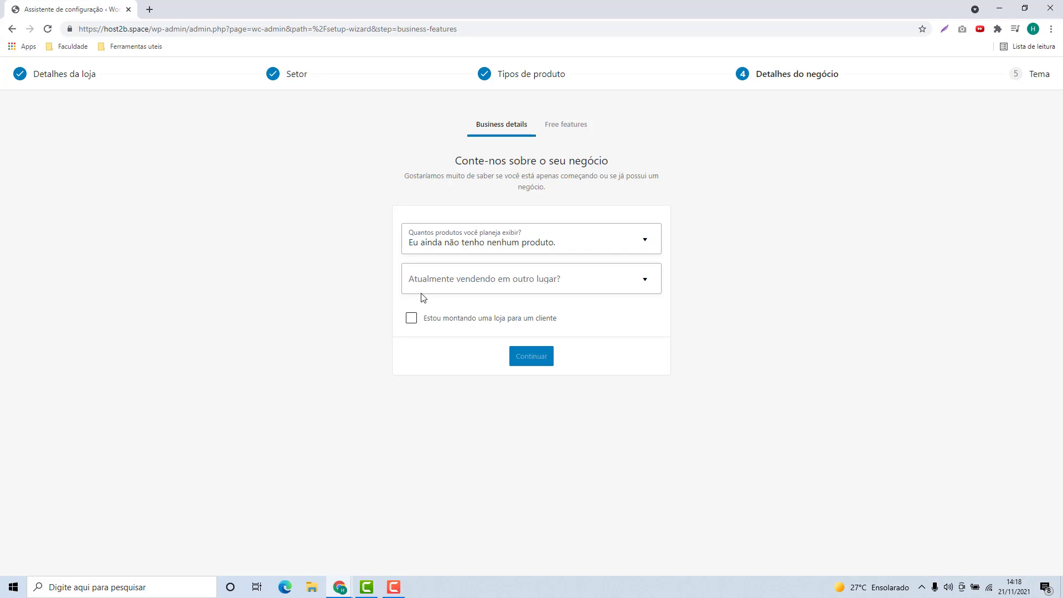
- Answer the question on selling elsewhere with "Não", leave the store-for-a-client option unselected, and continue to the free features
{"action": "left_click", "coordinate": [430, 287]}
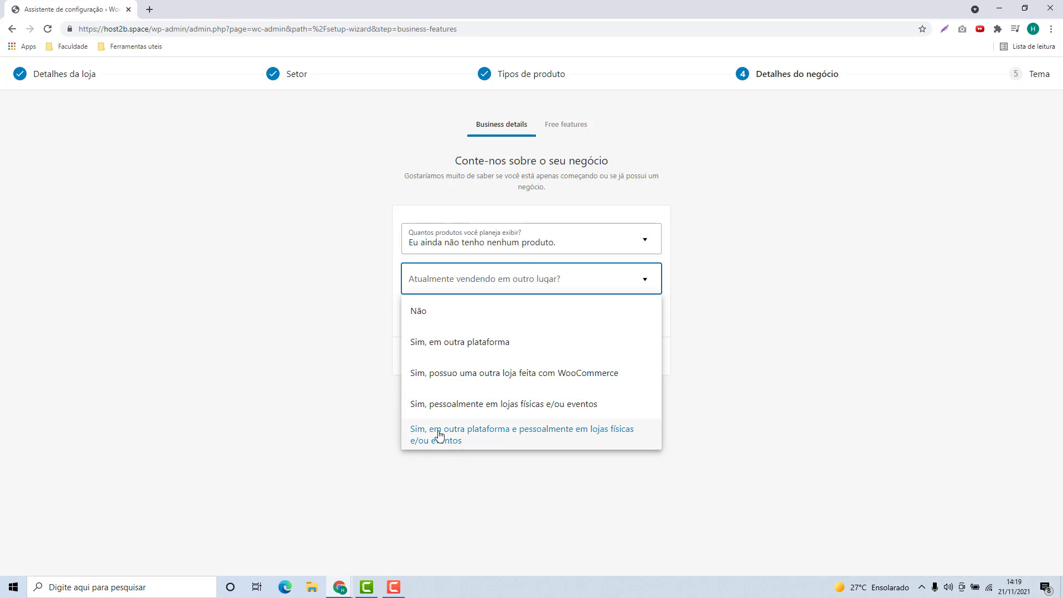
{"action": "left_click", "coordinate": [429, 320]}
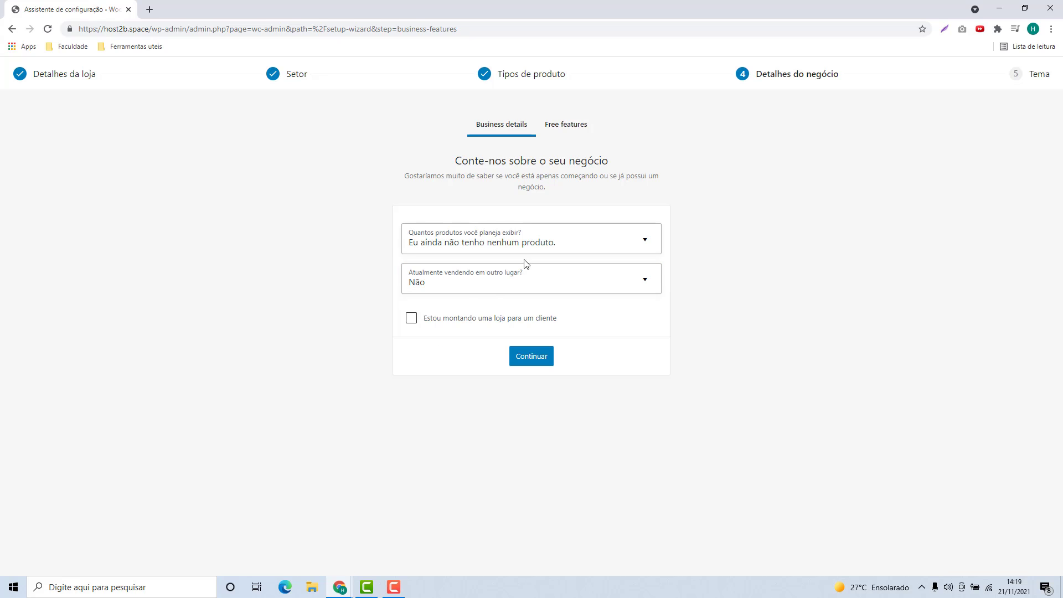
{"action": "left_click", "coordinate": [417, 319]}
{"action": "left_click", "coordinate": [411, 320]}
{"action": "left_click", "coordinate": [528, 361]}
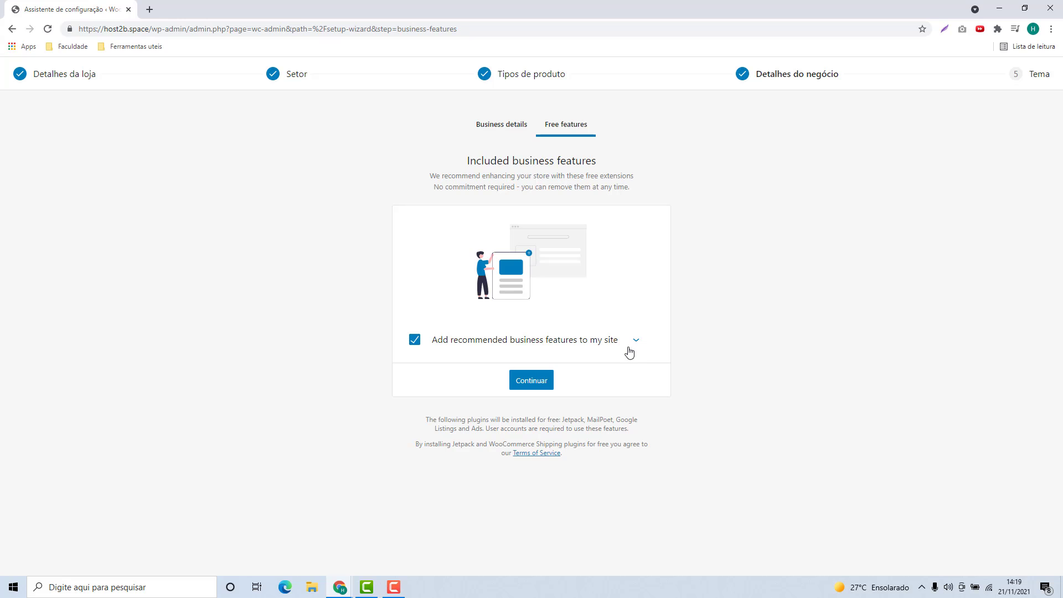
- Review the recommended business features, opt out of adding them to the site, and continue to the theme selection
{"action": "left_click", "coordinate": [634, 343]}
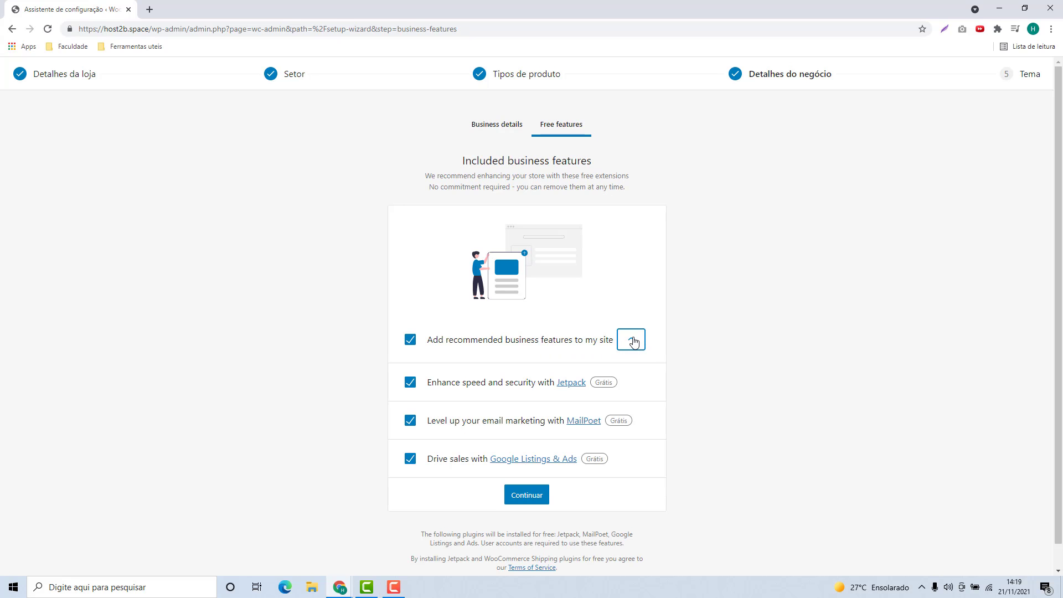
{"action": "scroll", "coordinate": [636, 346], "scroll_direction": "down", "scroll_amount": 1}
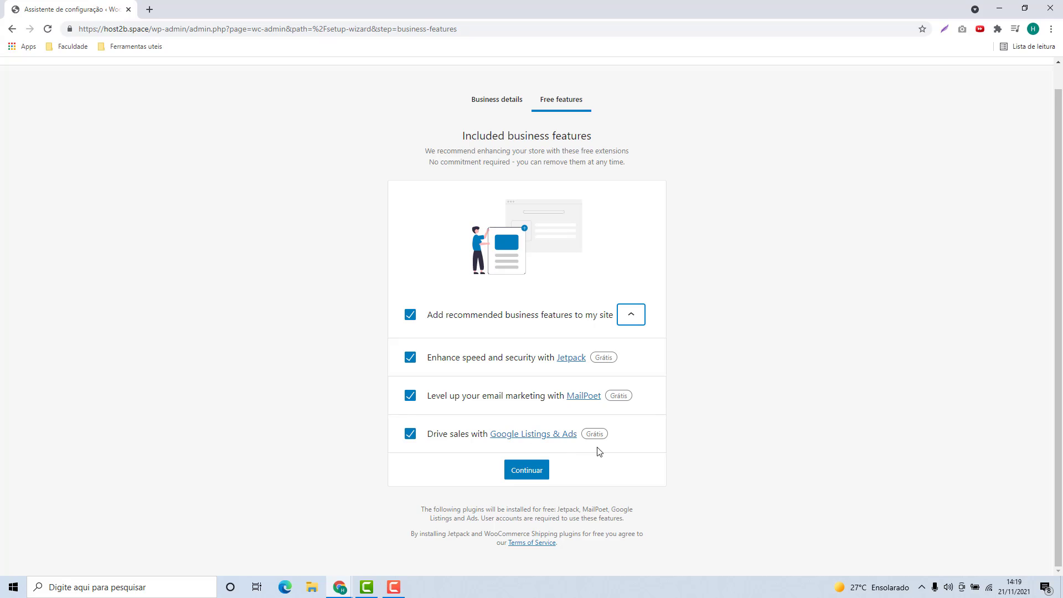
{"action": "left_click", "coordinate": [634, 319]}
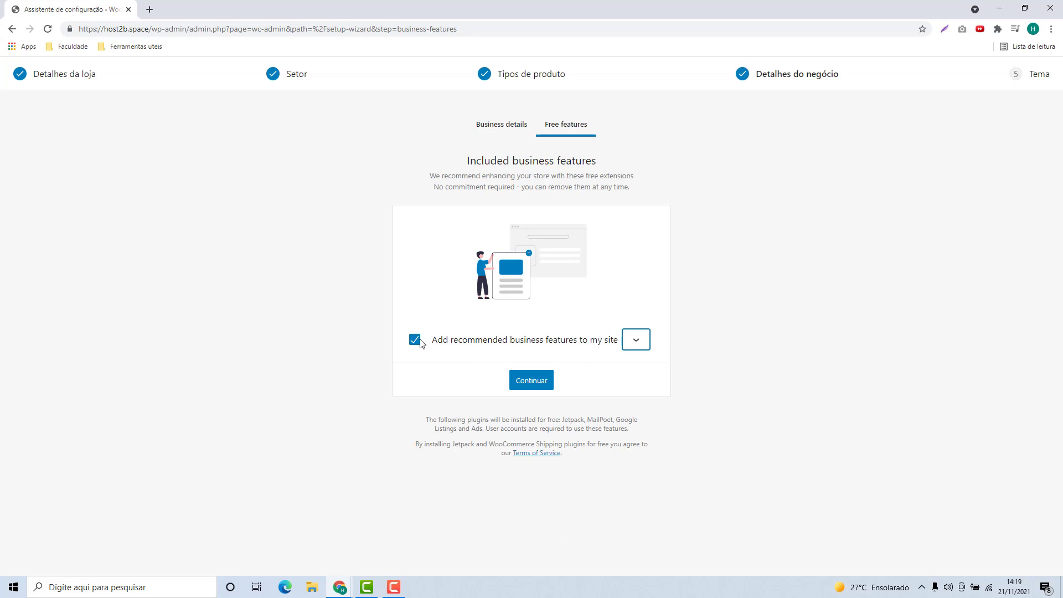
{"action": "left_click", "coordinate": [411, 342]}
{"action": "left_click", "coordinate": [413, 341]}
{"action": "left_click", "coordinate": [414, 339]}
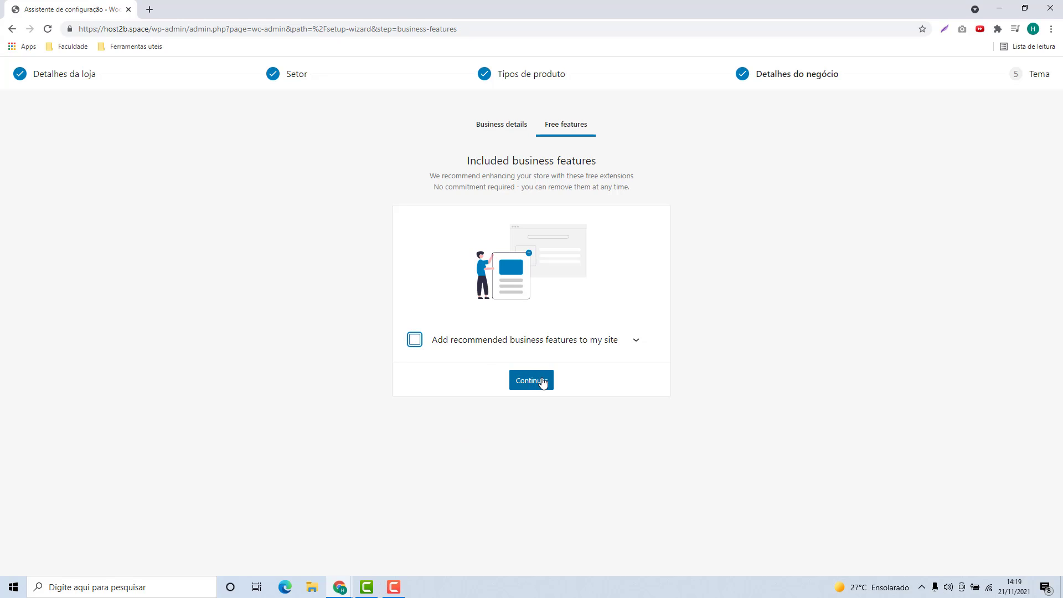
{"action": "left_click", "coordinate": [540, 384]}
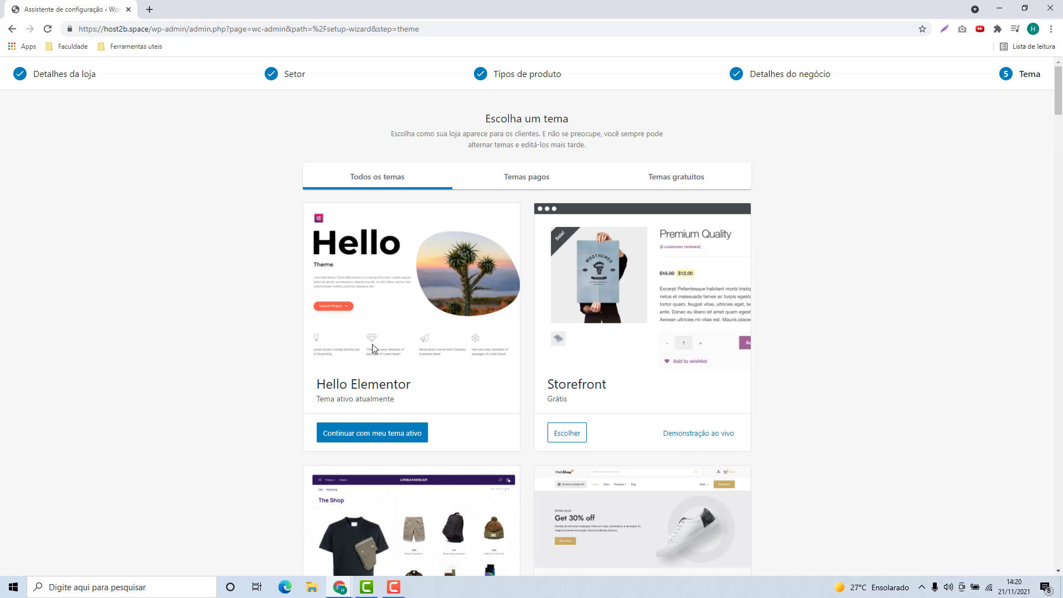
- Browse the complete list of store themes, including the free and yearly priced ones, down to the theme upload area
{"action": "scroll", "coordinate": [527, 225], "scroll_direction": "down", "scroll_amount": 7}
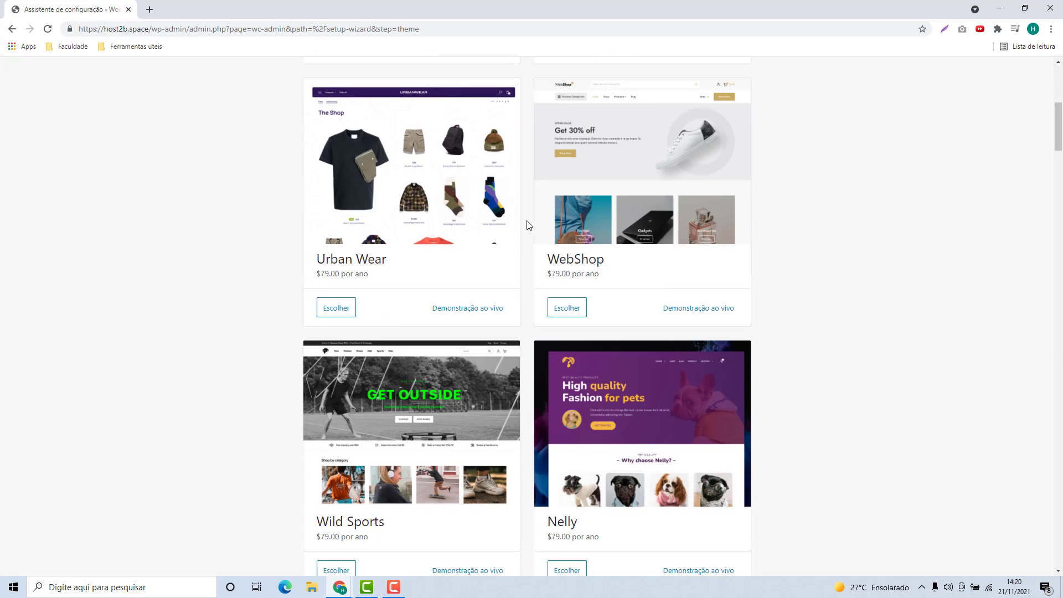
{"action": "scroll", "coordinate": [527, 225], "scroll_direction": "down", "scroll_amount": 20}
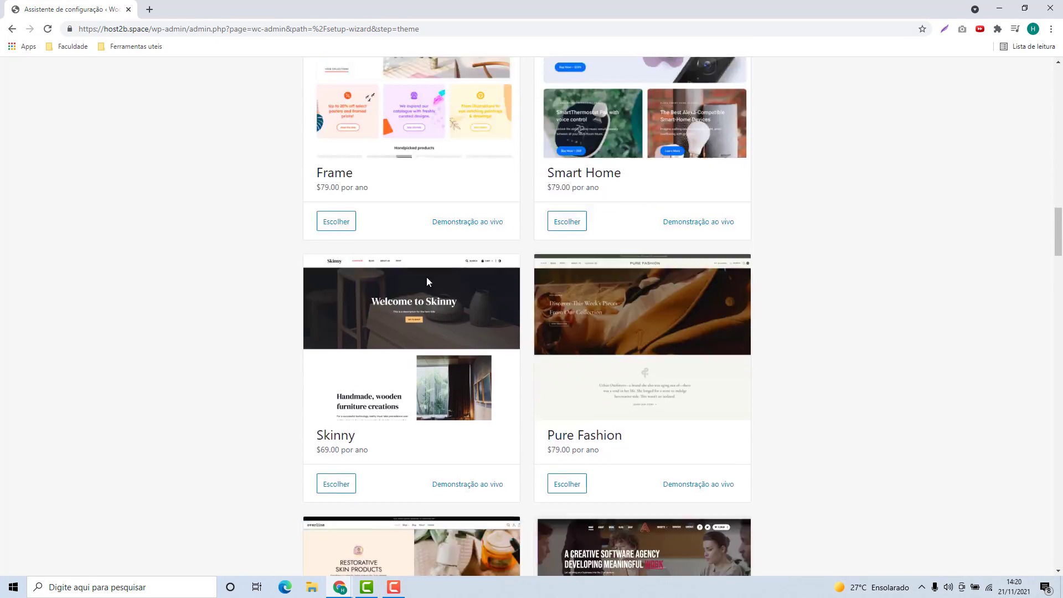
{"action": "scroll", "coordinate": [426, 279], "scroll_direction": "down", "scroll_amount": 20}
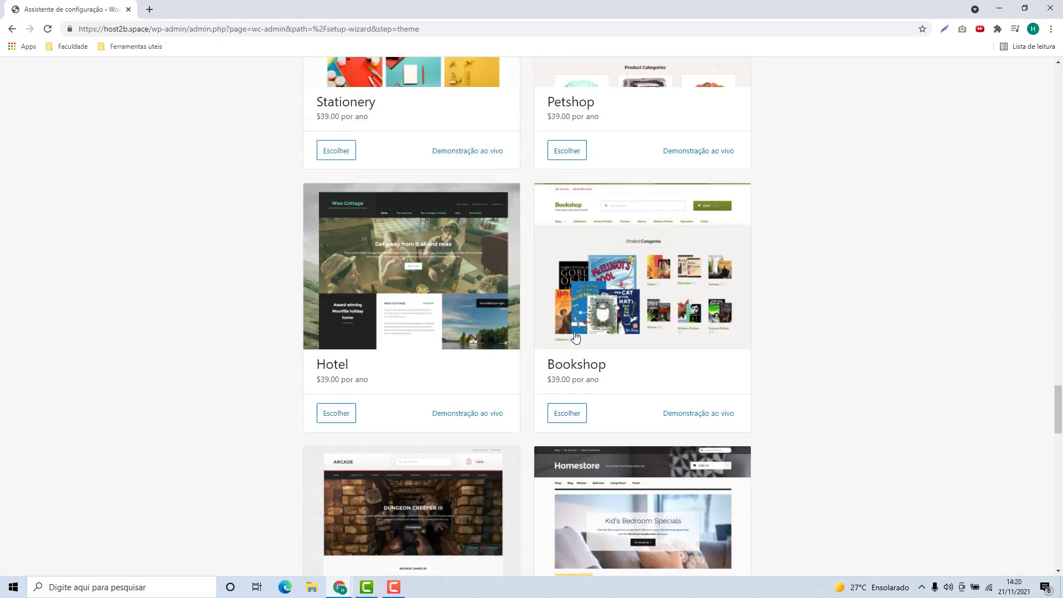
{"action": "scroll", "coordinate": [527, 376], "scroll_direction": "down", "scroll_amount": 20}
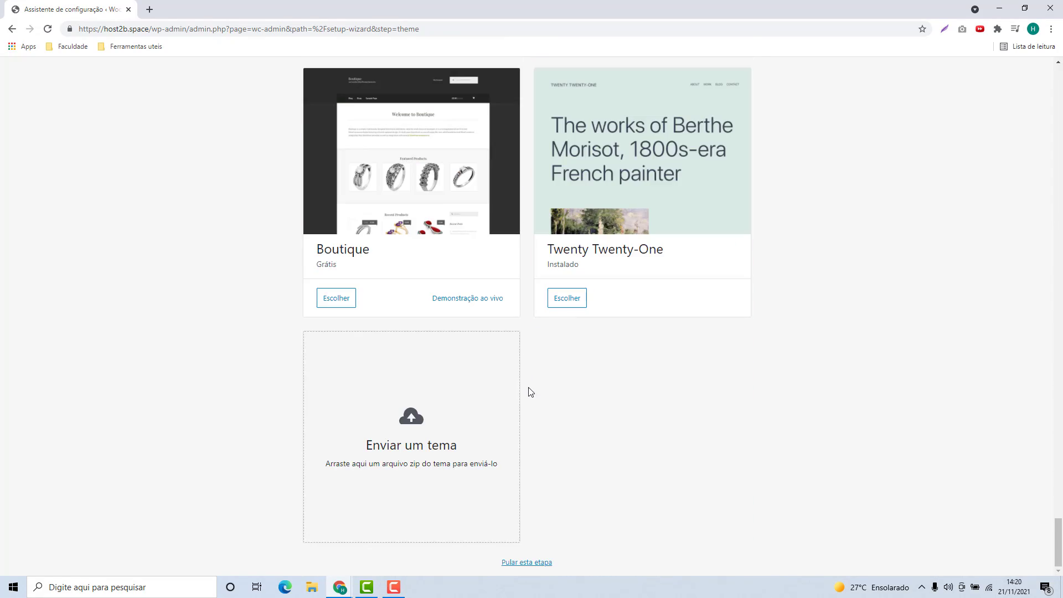
{"action": "scroll", "coordinate": [530, 391], "scroll_direction": "up", "scroll_amount": 20}
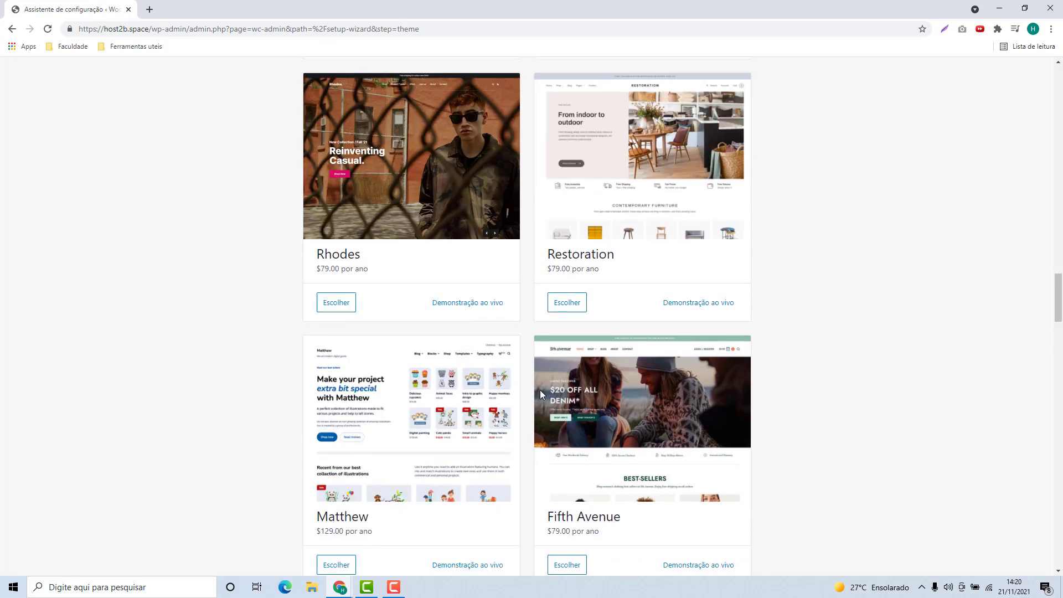
{"action": "scroll", "coordinate": [539, 389], "scroll_direction": "up", "scroll_amount": 20}
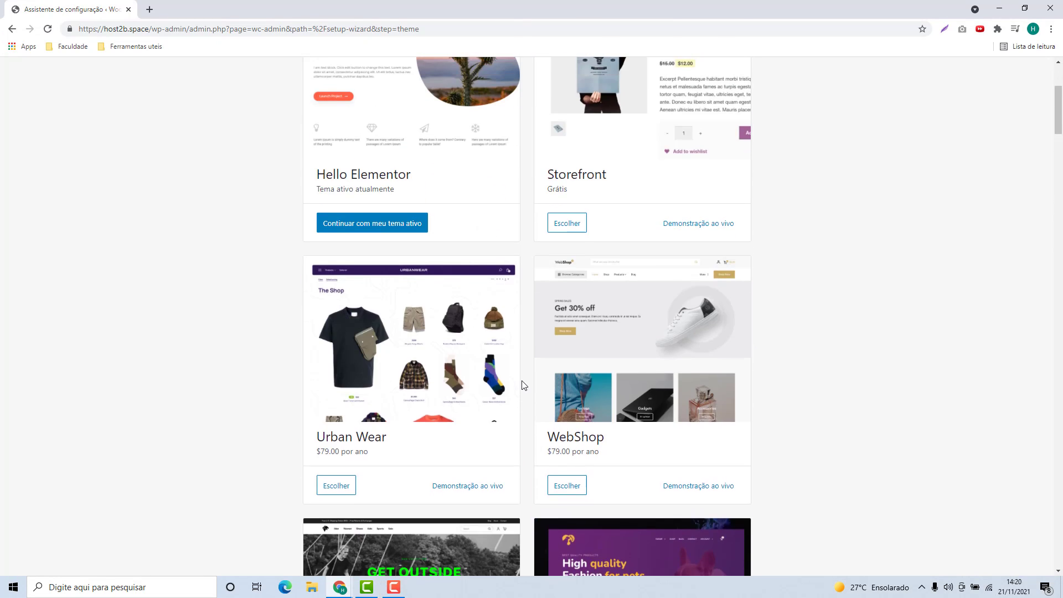
{"action": "scroll", "coordinate": [521, 384], "scroll_direction": "up", "scroll_amount": 4}
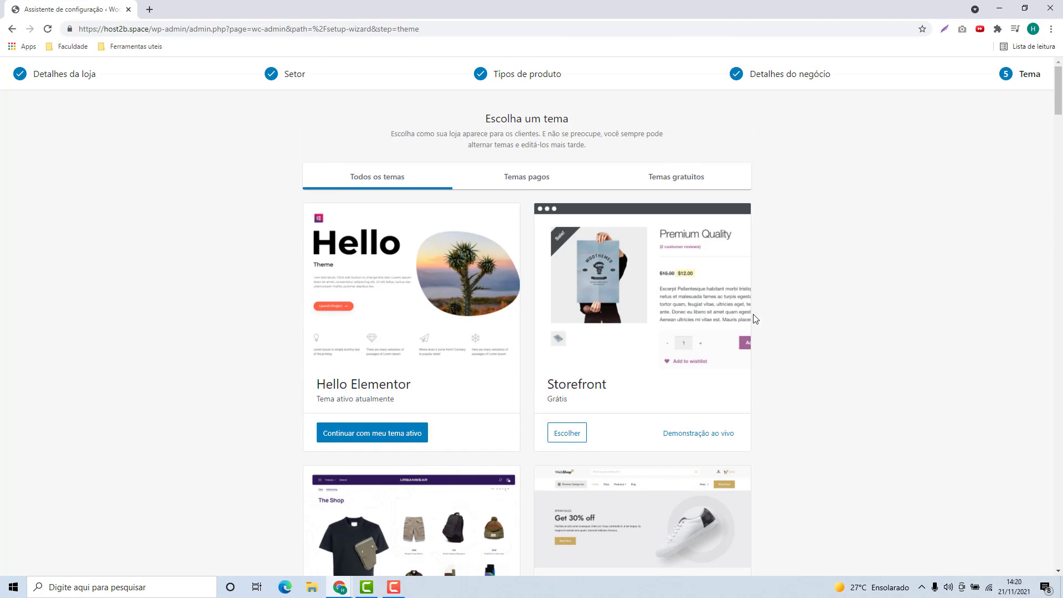
- Examine the paid themes and the free themes separately
{"action": "left_click", "coordinate": [513, 177]}
{"action": "scroll", "coordinate": [526, 318], "scroll_direction": "down", "scroll_amount": 7}
{"action": "scroll", "coordinate": [603, 337], "scroll_direction": "up", "scroll_amount": 7}
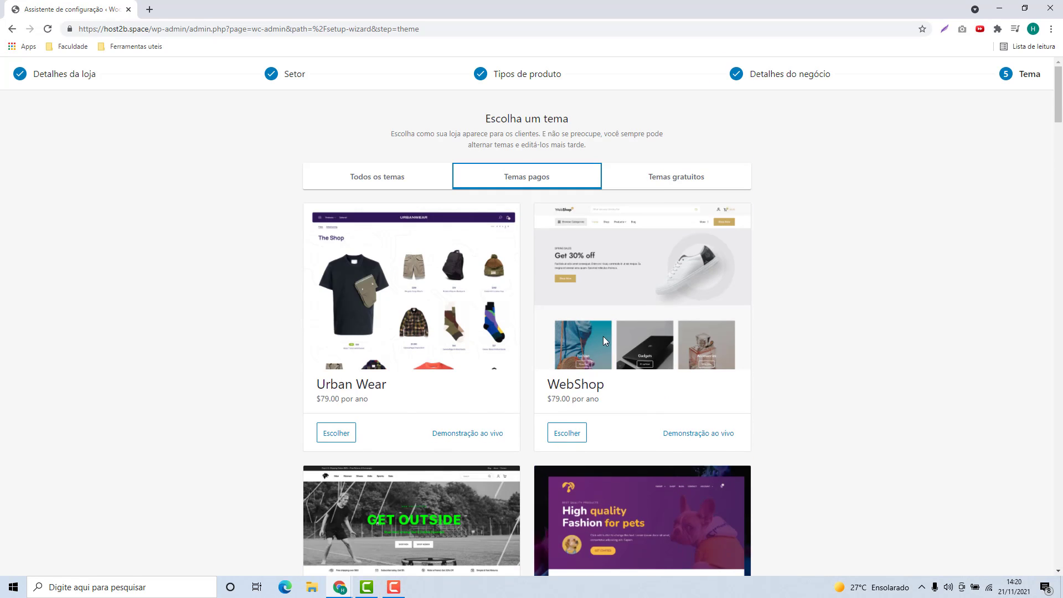
{"action": "left_click", "coordinate": [664, 177]}
{"action": "scroll", "coordinate": [536, 408], "scroll_direction": "down", "scroll_amount": 10}
{"action": "scroll", "coordinate": [602, 426], "scroll_direction": "up", "scroll_amount": 10}
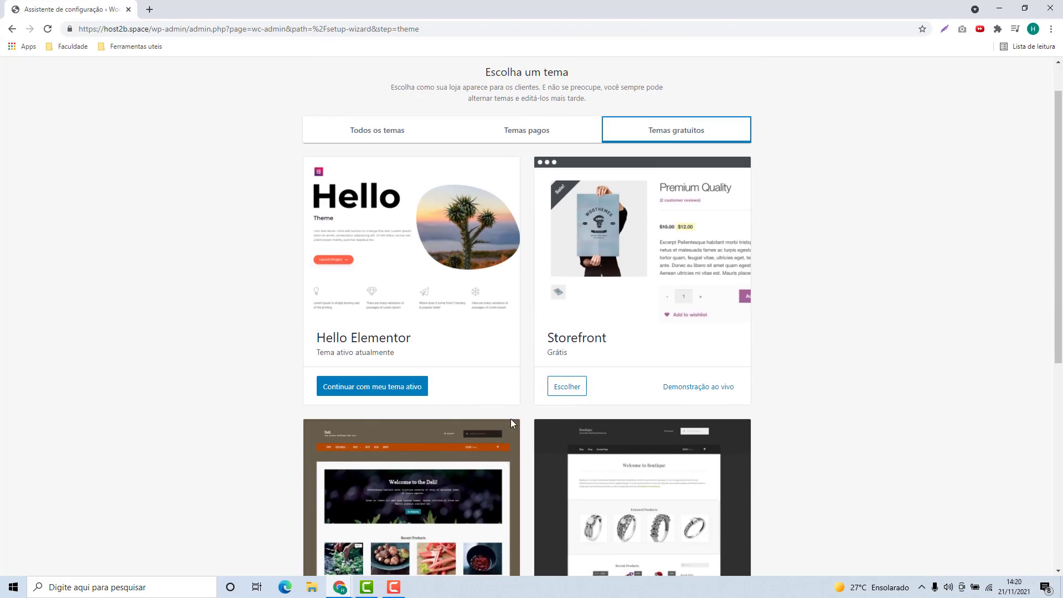
- Continue with the active Hello Elementor theme and go through the WooCommerce welcome tour to its end
{"action": "left_click", "coordinate": [386, 188]}
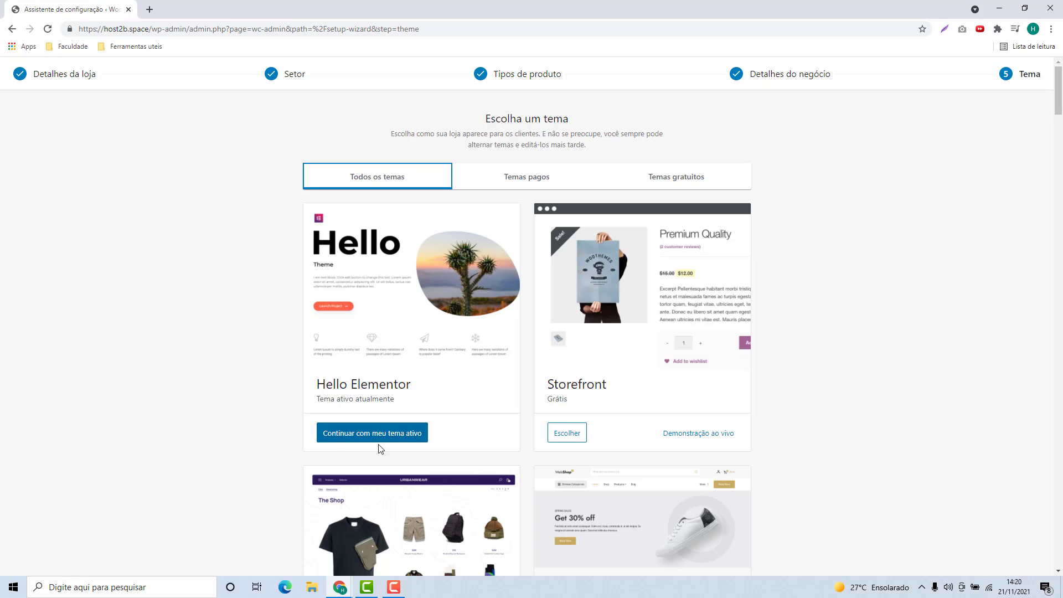
{"action": "left_click", "coordinate": [354, 436]}
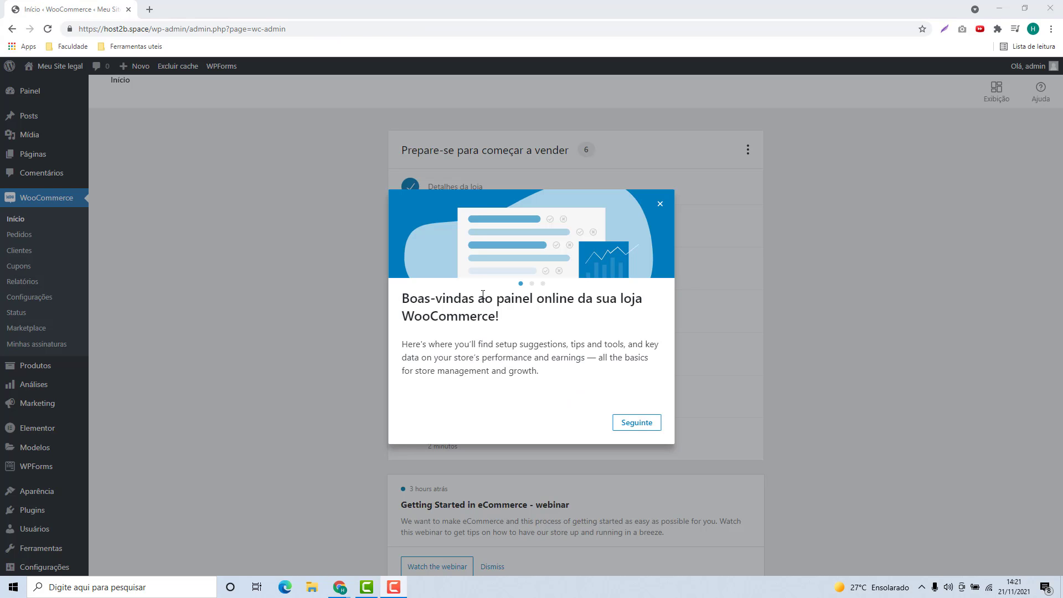
{"action": "left_click", "coordinate": [639, 422]}
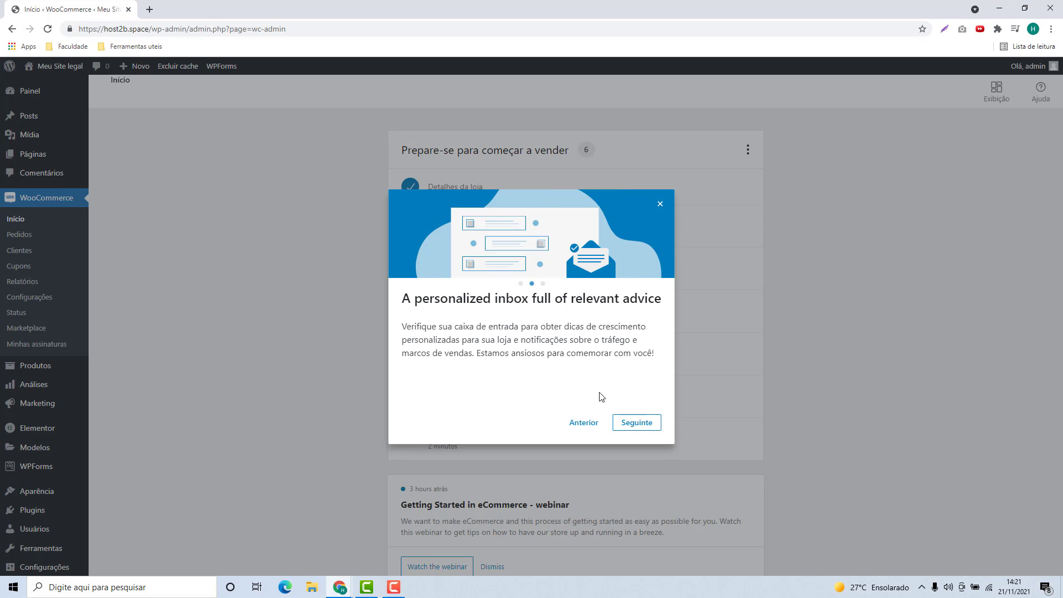
{"action": "left_click", "coordinate": [637, 421]}
{"action": "left_click", "coordinate": [633, 423]}
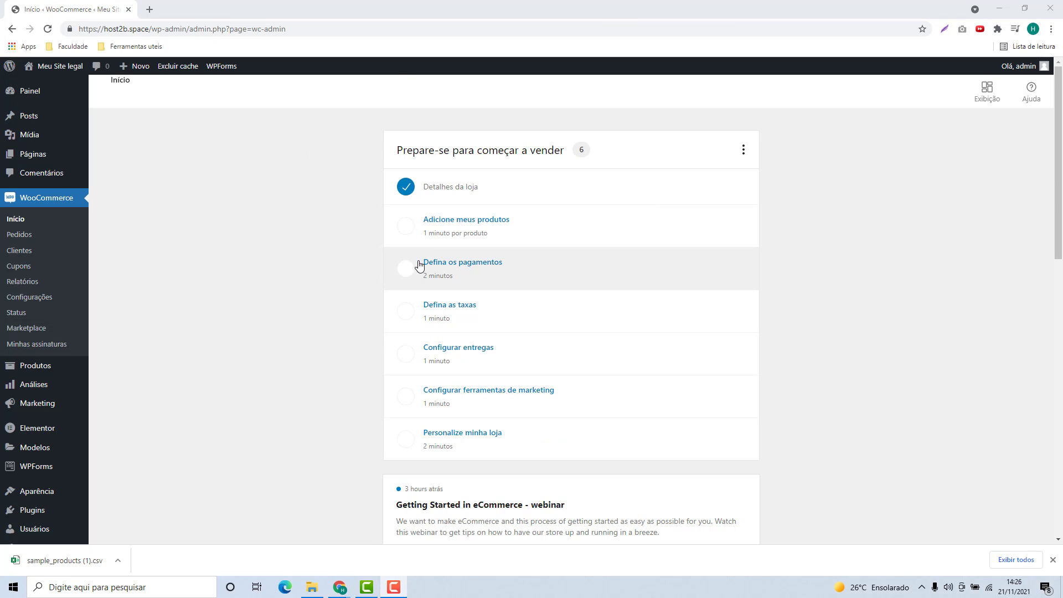
- Dismiss the finished download notice and view the site's public home page in a new tab
{"action": "left_click", "coordinate": [1052, 560]}
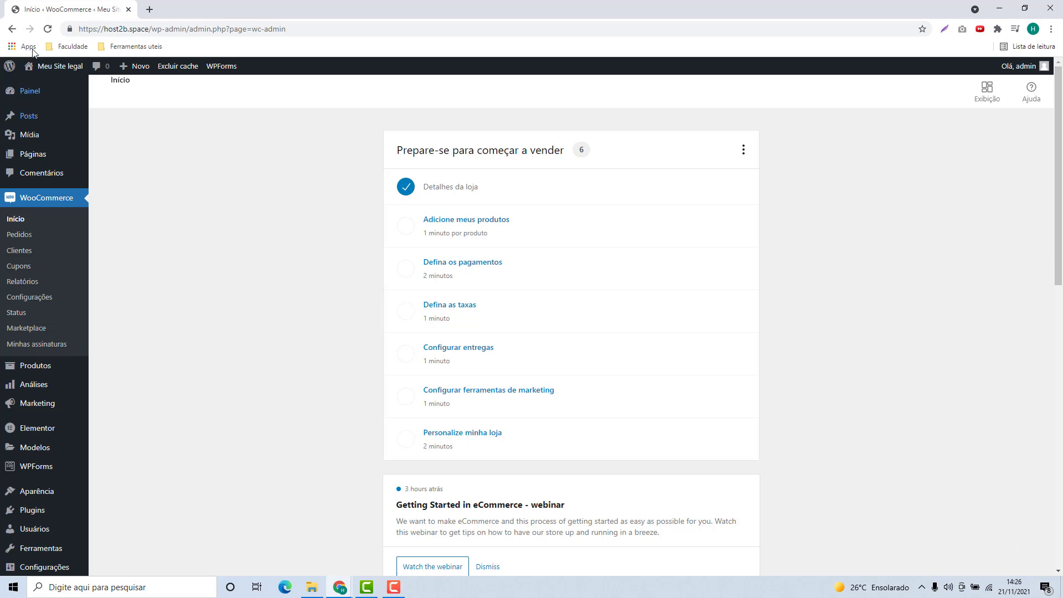
{"action": "mouse_move", "coordinate": [74, 69]}
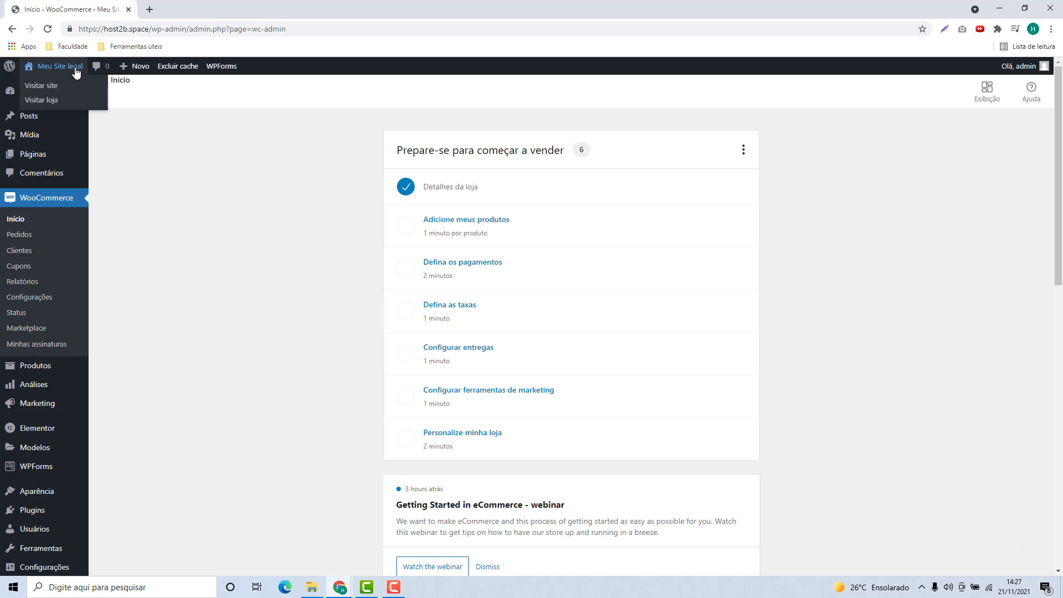
{"action": "left_click", "coordinate": [39, 91]}
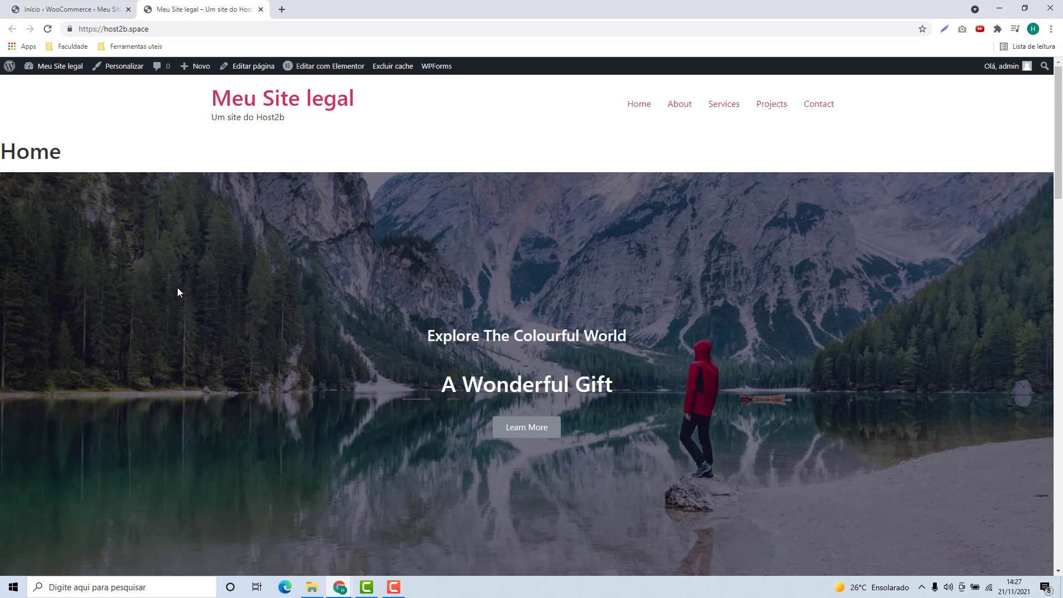
{"action": "scroll", "coordinate": [604, 200], "scroll_direction": "down", "scroll_amount": 5}
{"action": "scroll", "coordinate": [605, 201], "scroll_direction": "down", "scroll_amount": 7}
- Visit the site's public store page at host2b.space/loja
{"action": "left_click", "coordinate": [290, 29]}
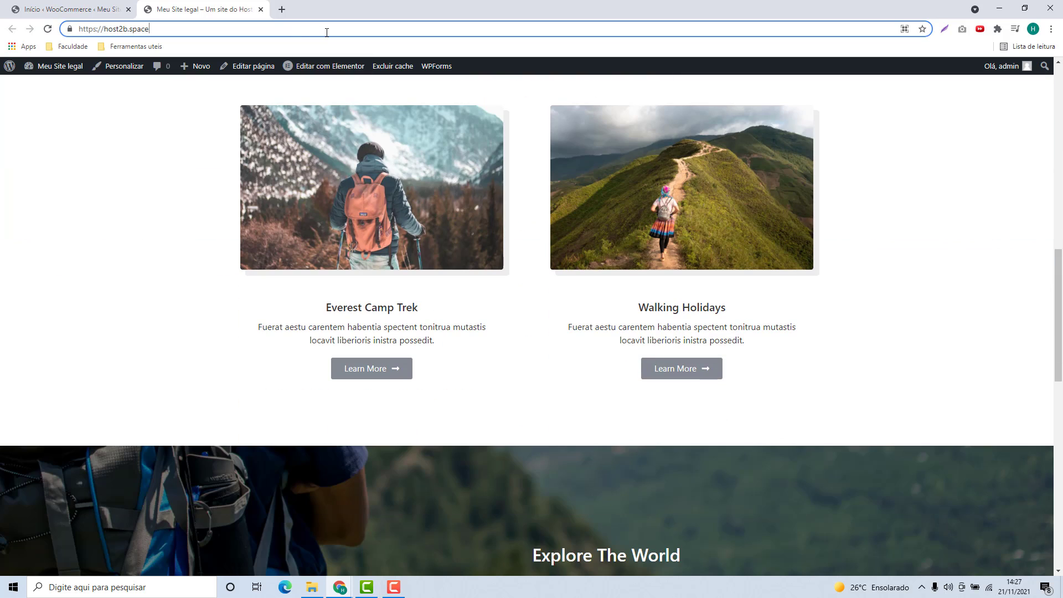
{"action": "type", "text": "/loja"}
{"action": "key", "text": "Return"}
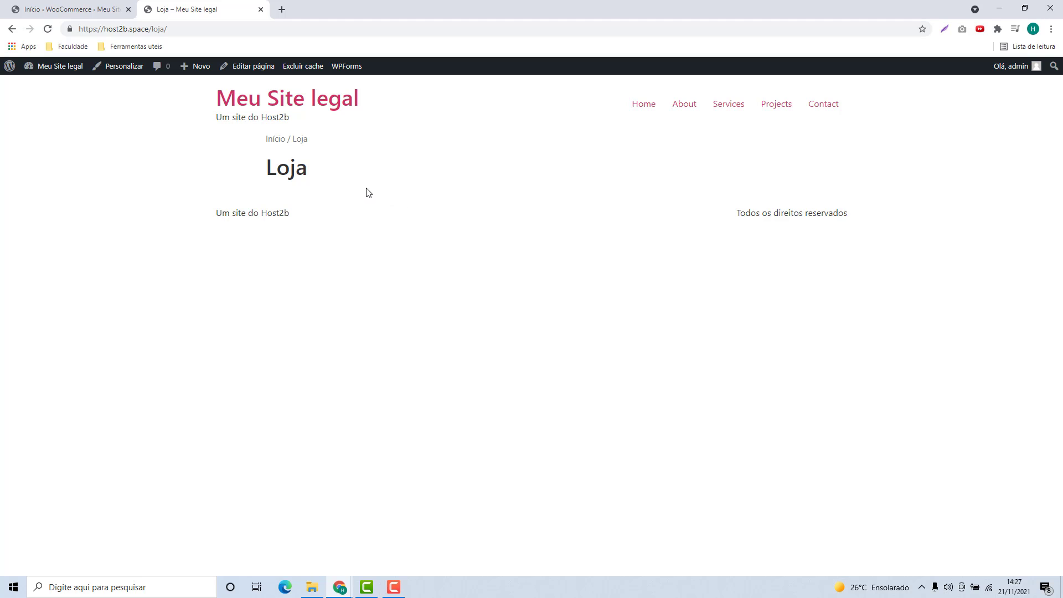
- Return to the site administration, open the list of all products, and dismiss the Elementor promotion notice
{"action": "left_click", "coordinate": [66, 9]}
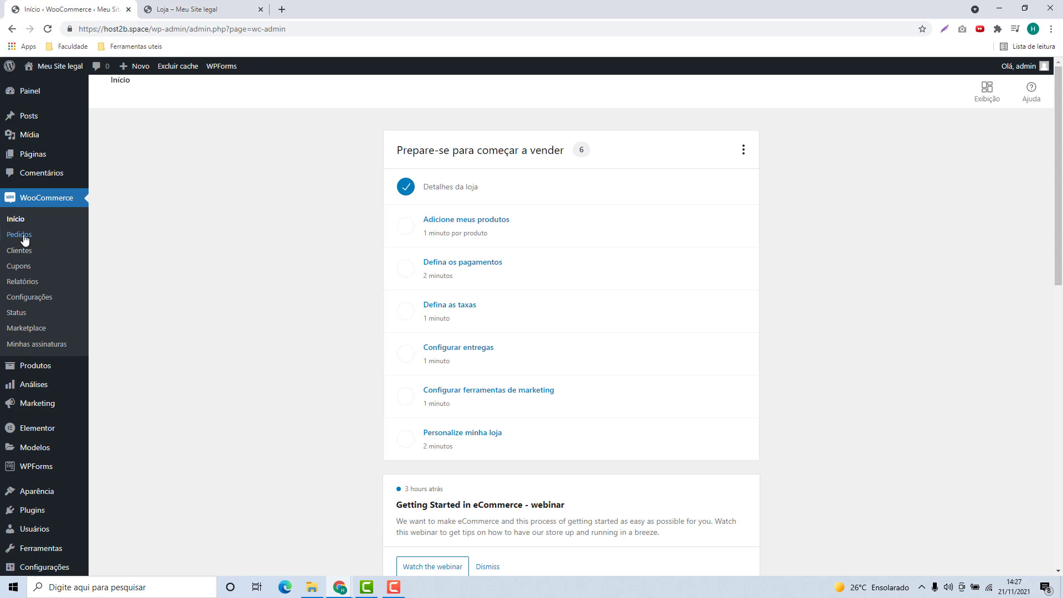
{"action": "left_click", "coordinate": [37, 370]}
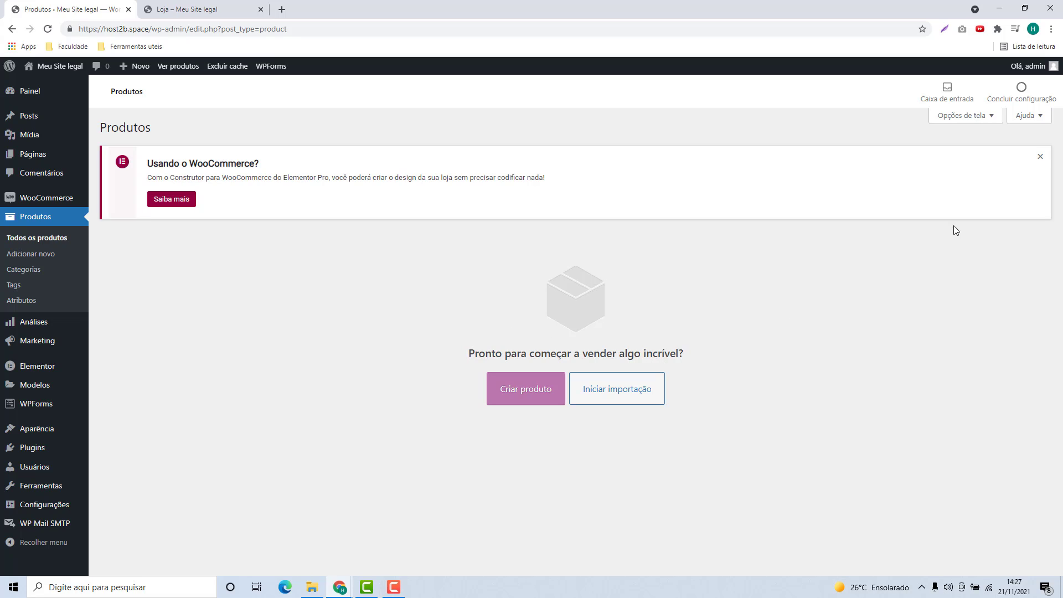
{"action": "left_click", "coordinate": [1040, 156]}
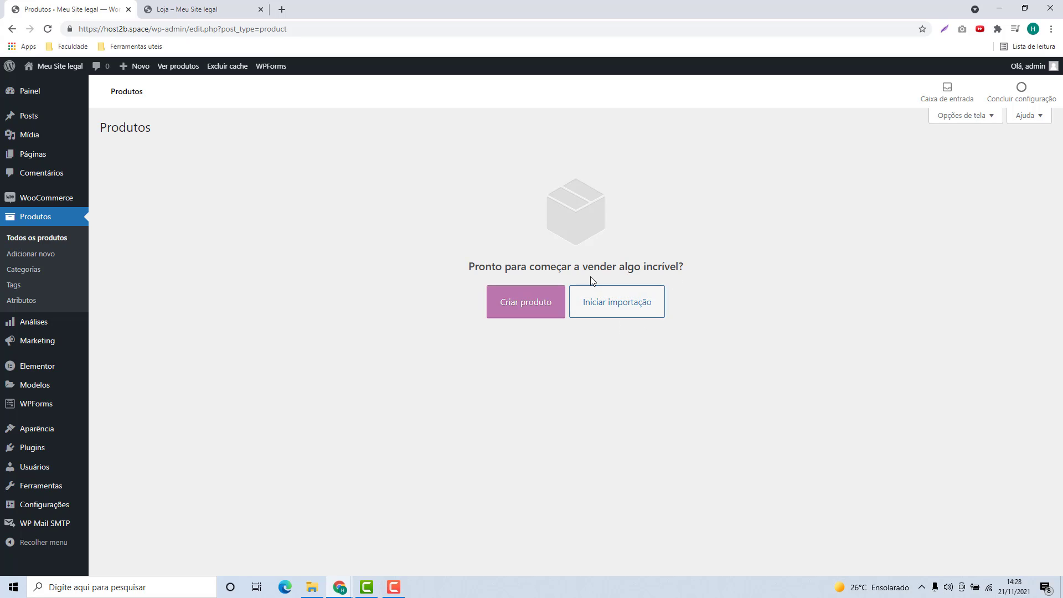
- Open the demo products page host2b.net/produtos-woocommerce in a new browser tab
{"action": "left_click", "coordinate": [279, 13]}
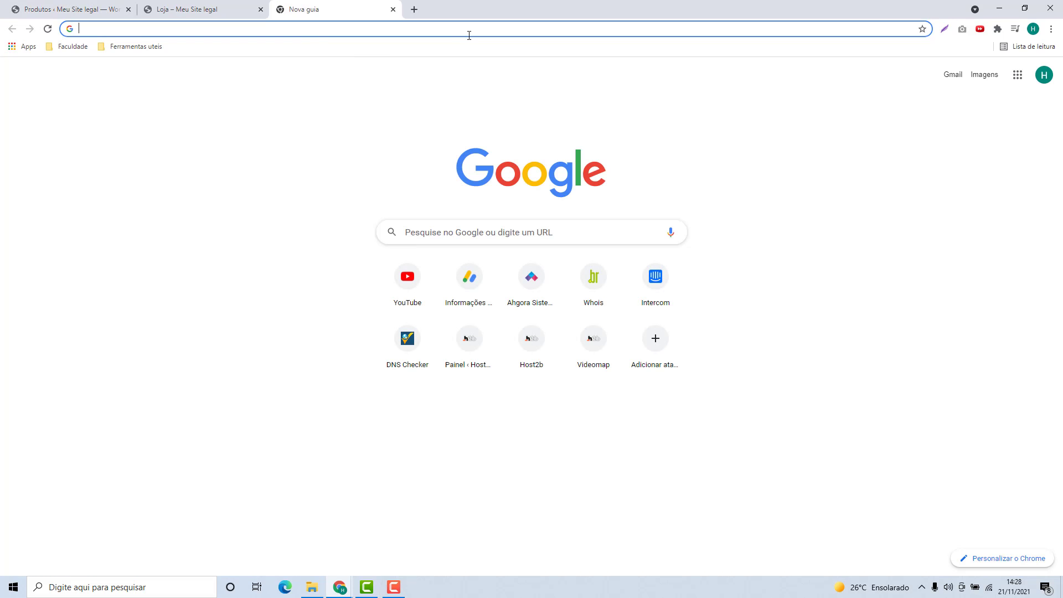
{"action": "type", "text": "host2b."}
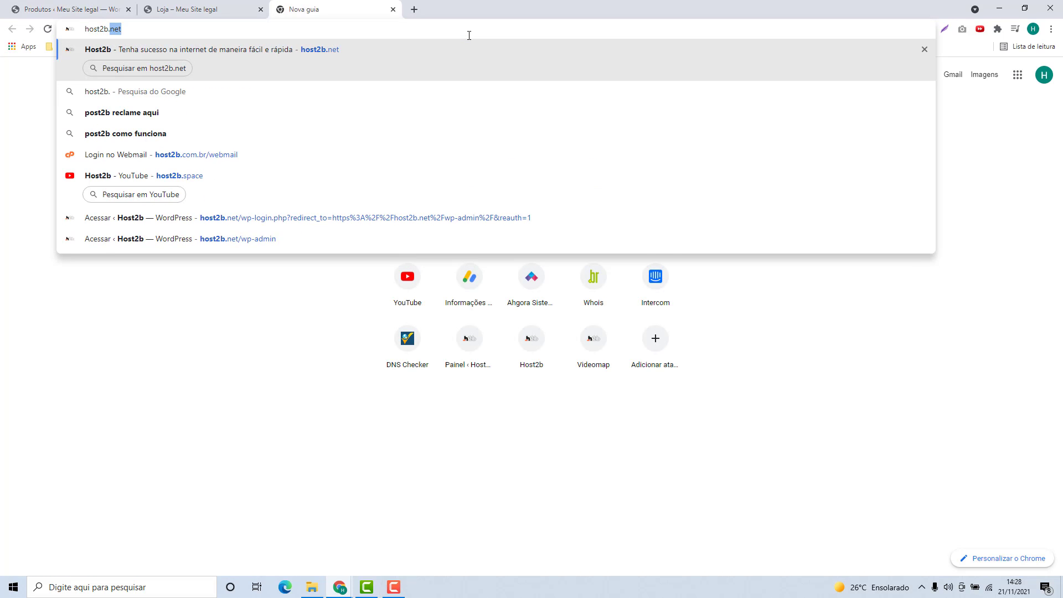
{"action": "type", "text": "net"}
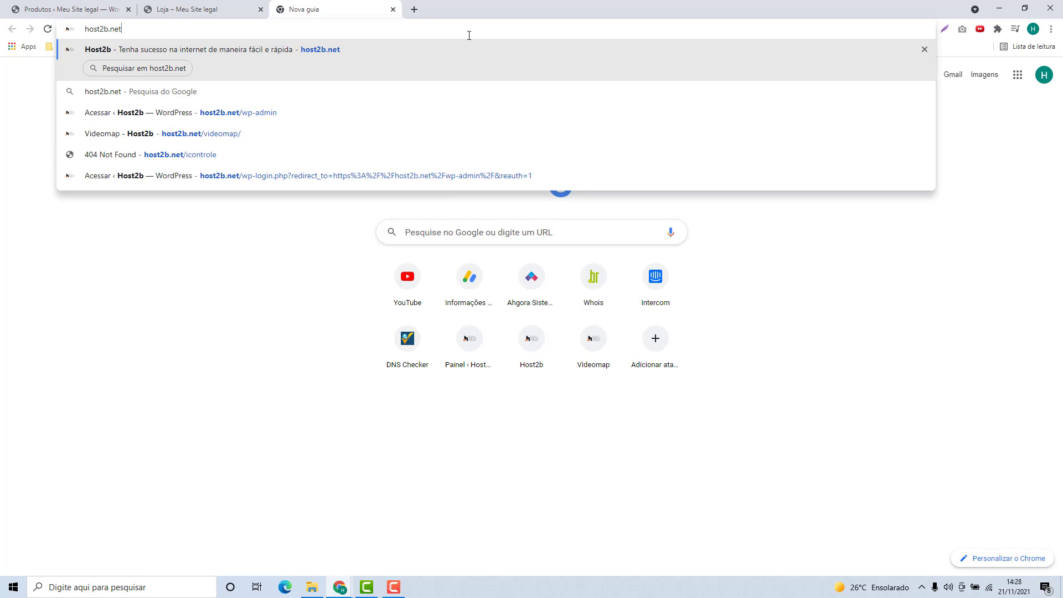
{"action": "type", "text": "/"}
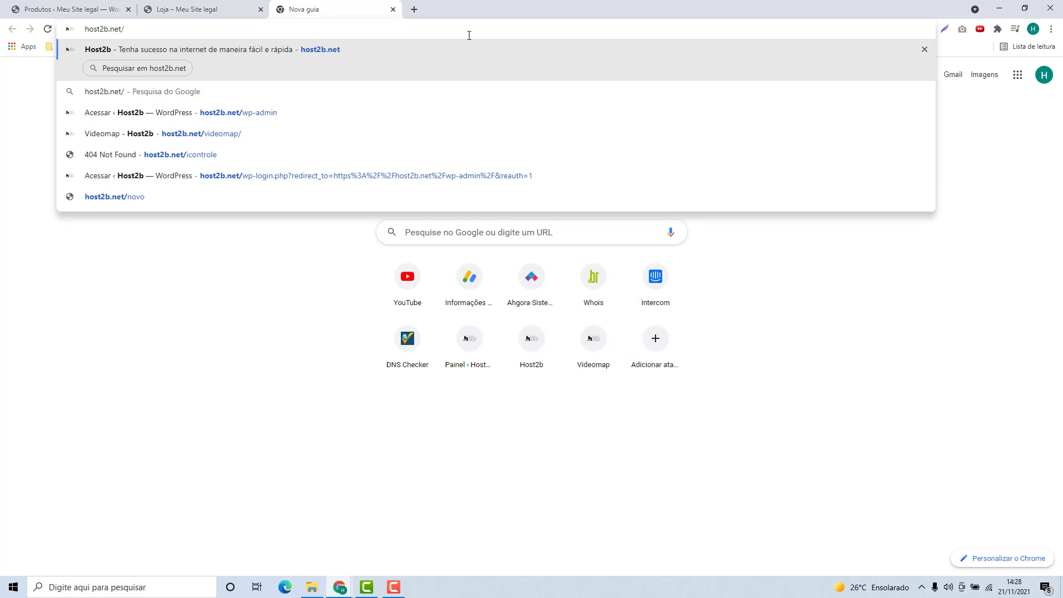
{"action": "type", "text": "produtos"}
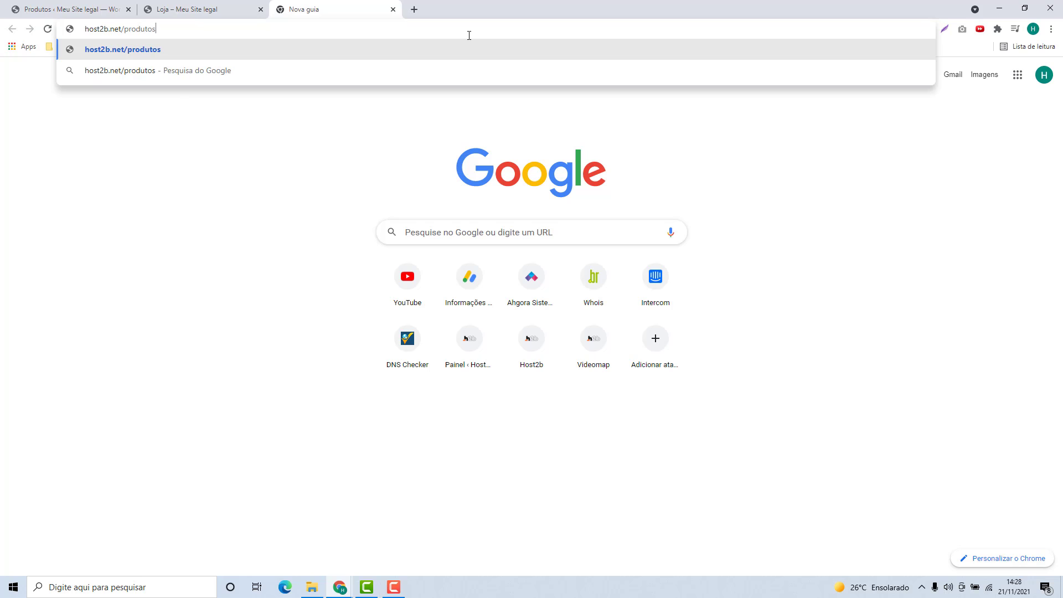
{"action": "type", "text": "-woocommerce"}
{"action": "key", "text": "Return"}
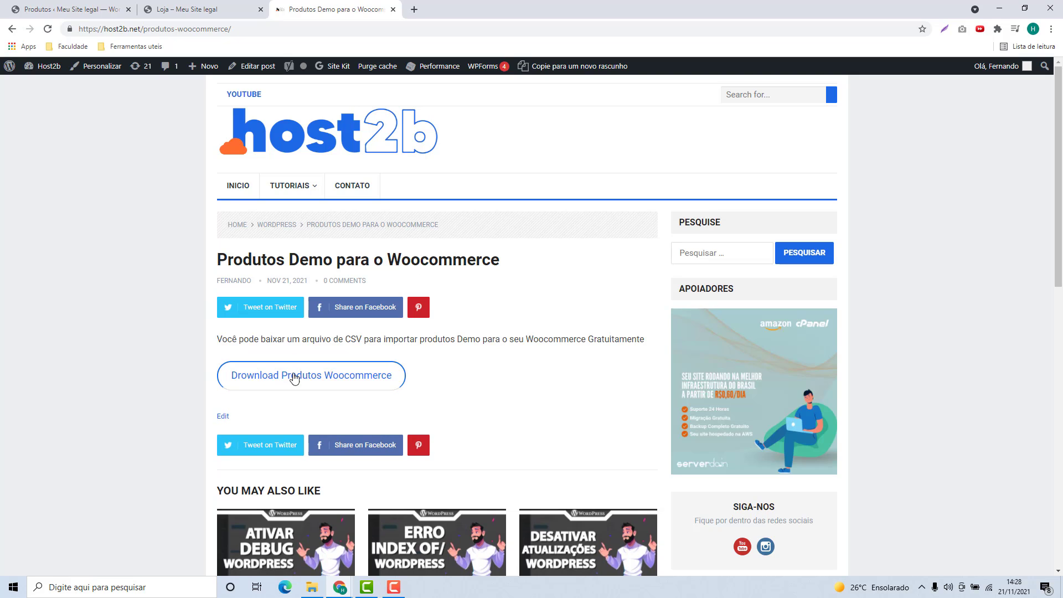
- Download the demo products file sample_products.csv and close the demo products page
{"action": "left_click", "coordinate": [329, 377]}
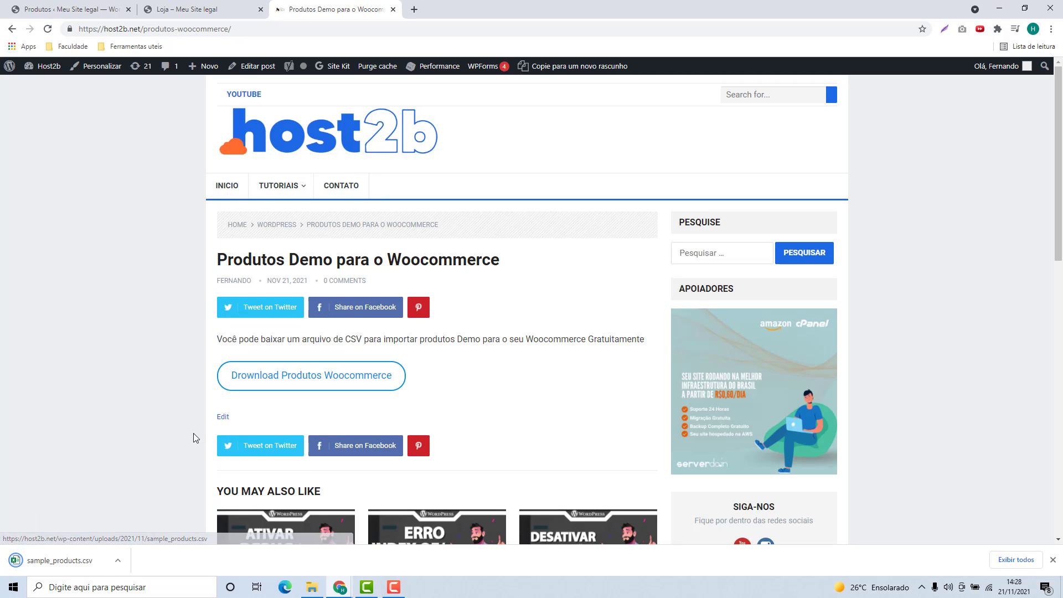
{"action": "left_click", "coordinate": [47, 559]}
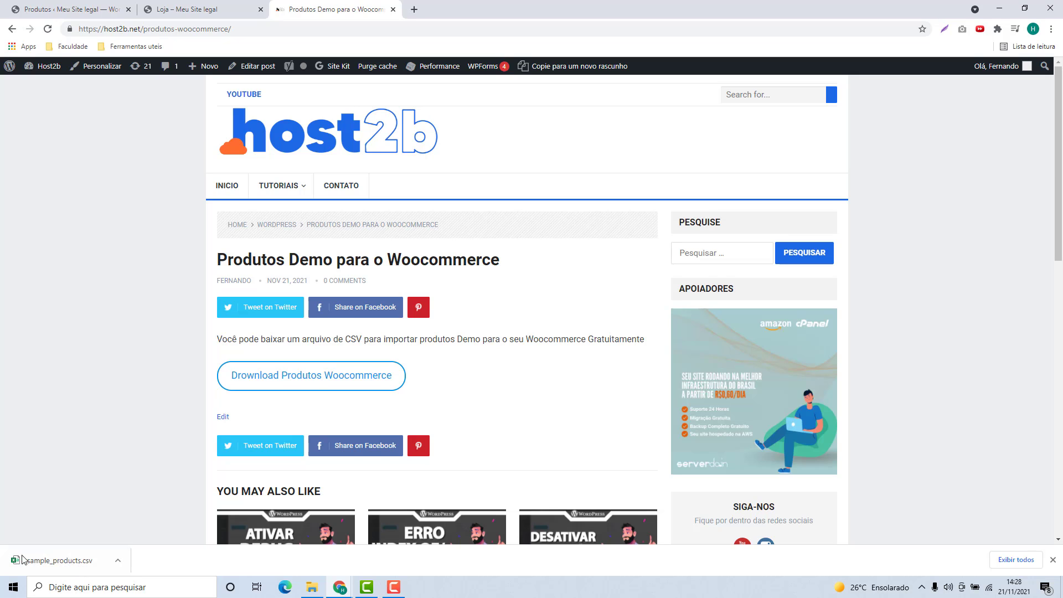
{"action": "left_click", "coordinate": [49, 562]}
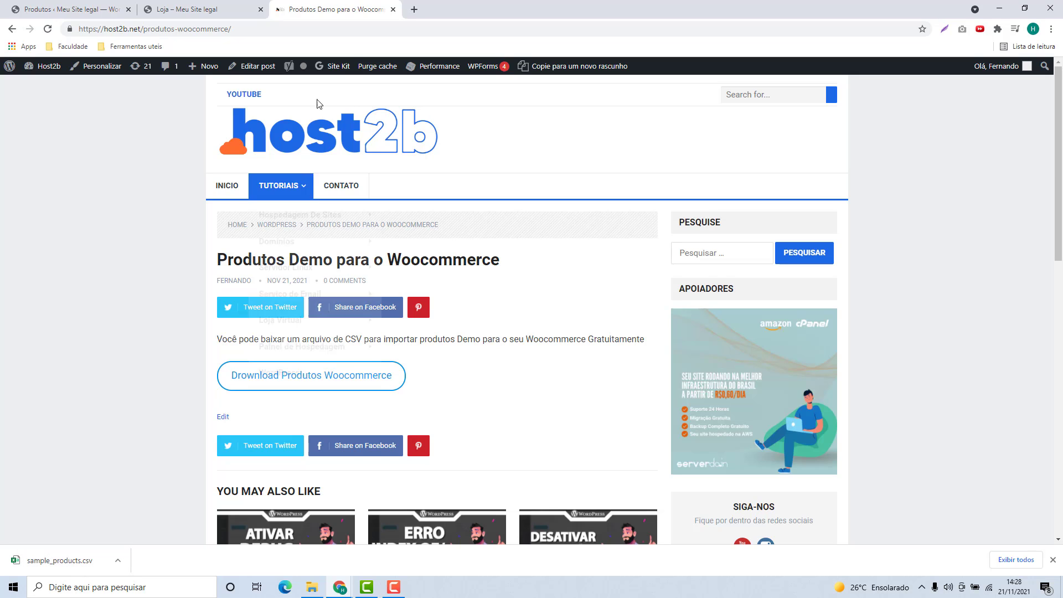
{"action": "left_click", "coordinate": [393, 10]}
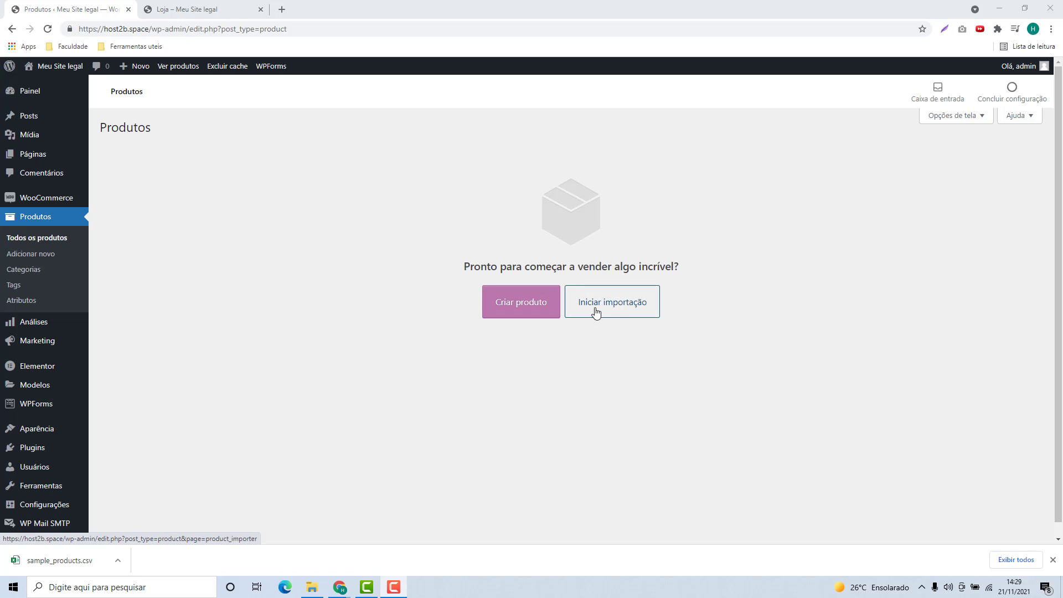
- Start a product import with the downloaded sample_products.csv as the source file and continue to the column mapping
{"action": "left_click", "coordinate": [618, 309]}
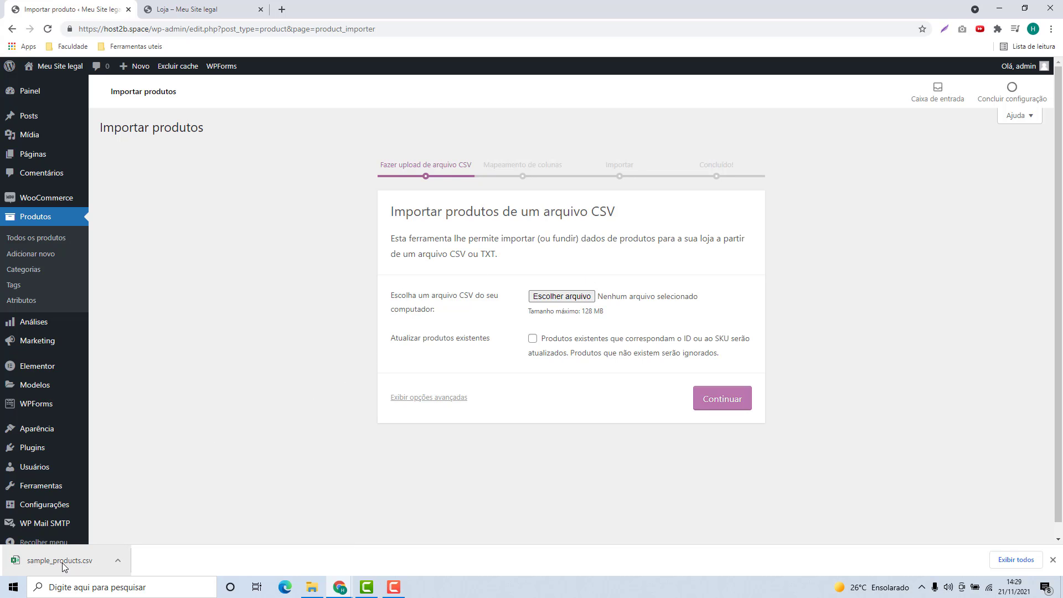
{"action": "left_click_drag", "start_coordinate": [59, 560], "coordinate": [553, 299]}
{"action": "left_click", "coordinate": [728, 407]}
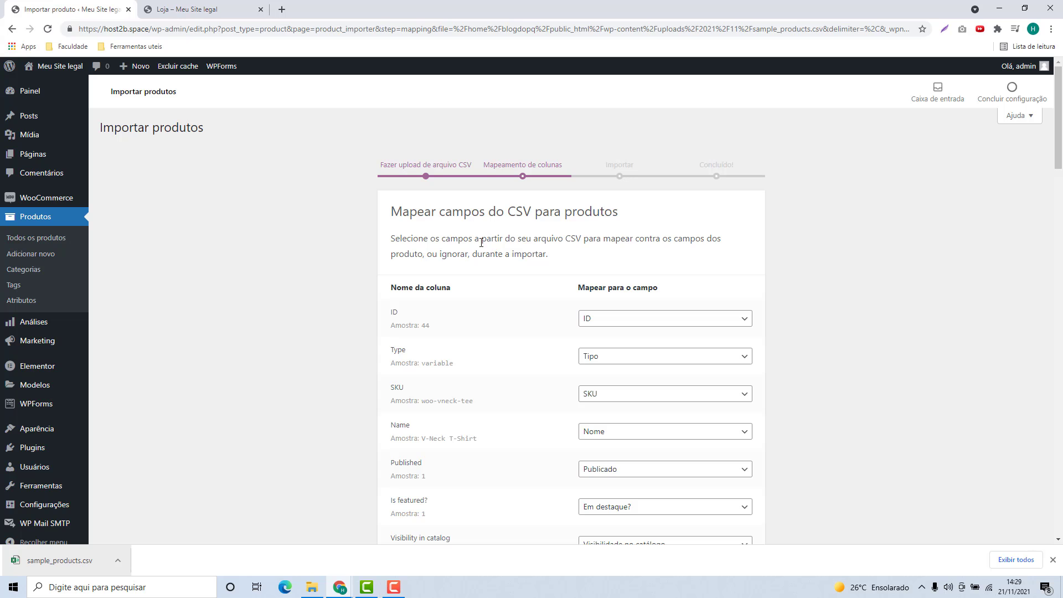
- Review the column mapping of the CSV fields and run the importer with the suggested assignments
{"action": "scroll", "coordinate": [472, 227], "scroll_direction": "down", "scroll_amount": 15}
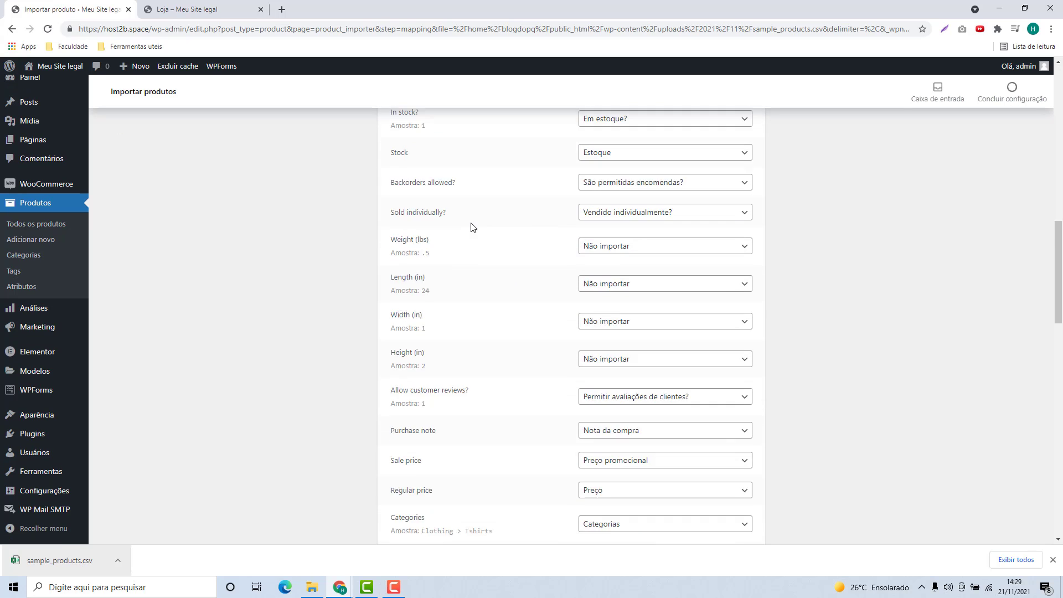
{"action": "scroll", "coordinate": [471, 227], "scroll_direction": "down", "scroll_amount": 20}
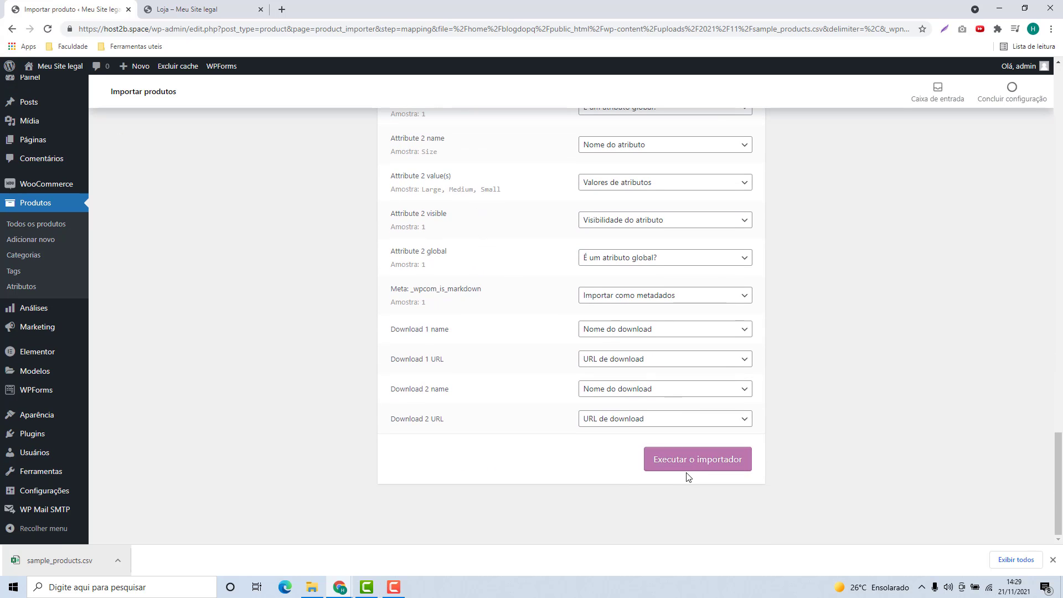
{"action": "left_click", "coordinate": [679, 469]}
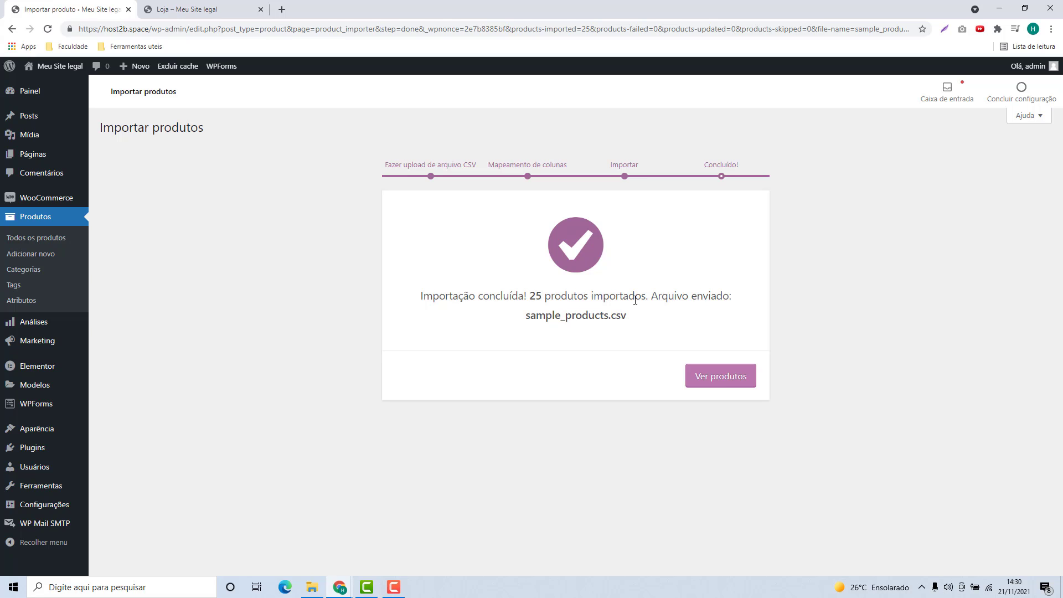
- View the imported products and look through the whole product list
{"action": "left_click", "coordinate": [728, 382]}
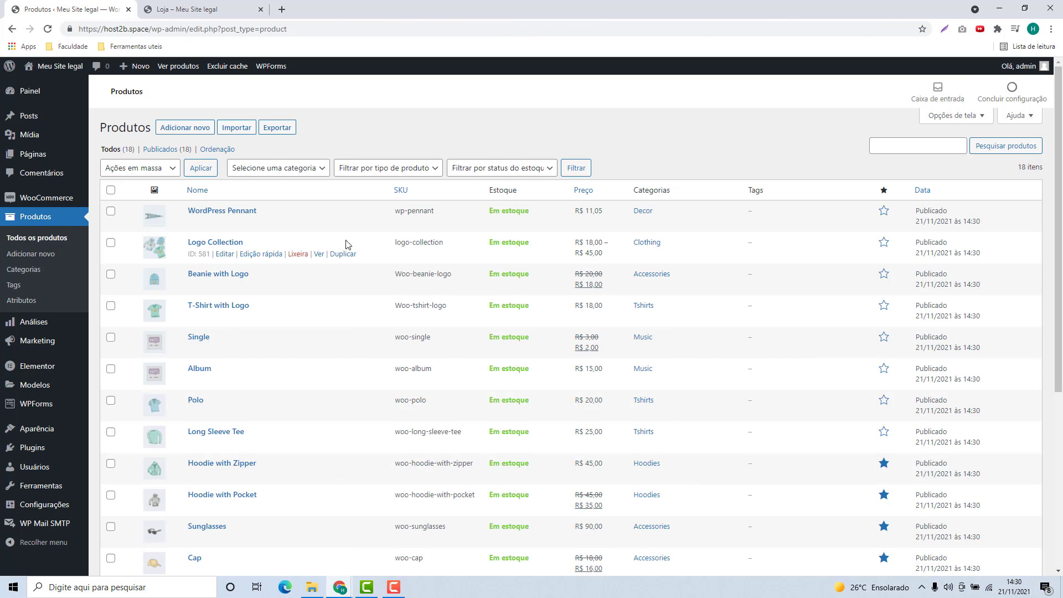
{"action": "scroll", "coordinate": [330, 479], "scroll_direction": "down", "scroll_amount": 5}
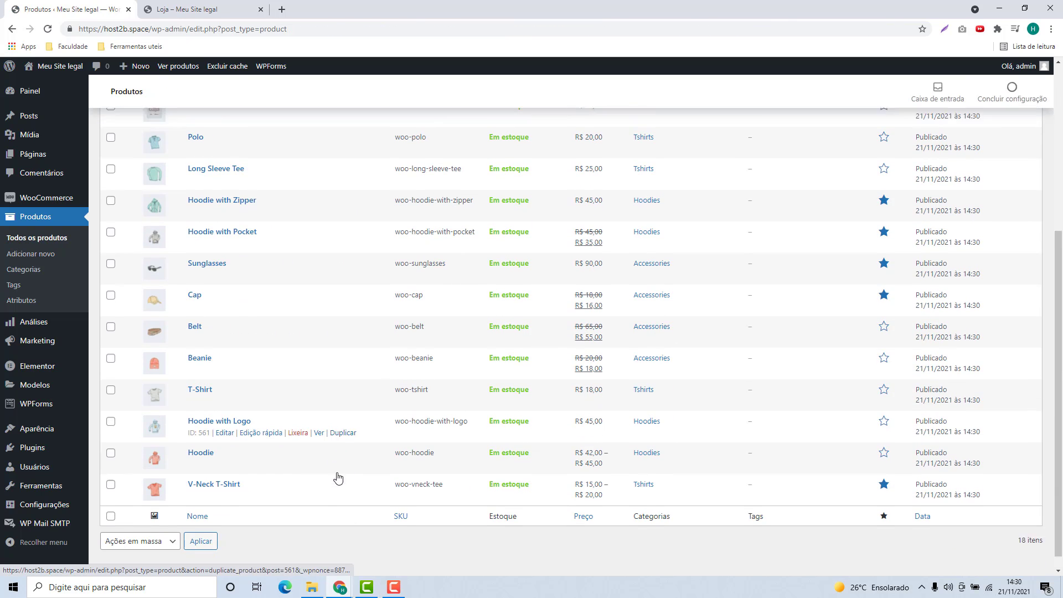
{"action": "scroll", "coordinate": [467, 359], "scroll_direction": "up", "scroll_amount": 5}
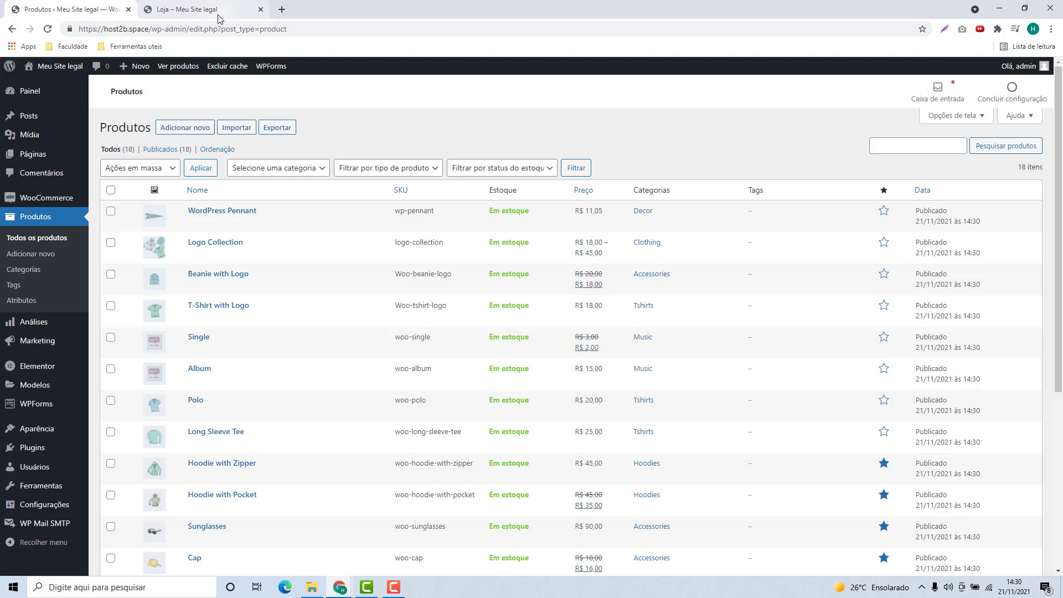
- Reload the public store page host2b.space/loja, look through both pages of products, and return to page 1
{"action": "left_click", "coordinate": [188, 10]}
{"action": "left_click", "coordinate": [203, 29]}
{"action": "key", "text": "Return"}
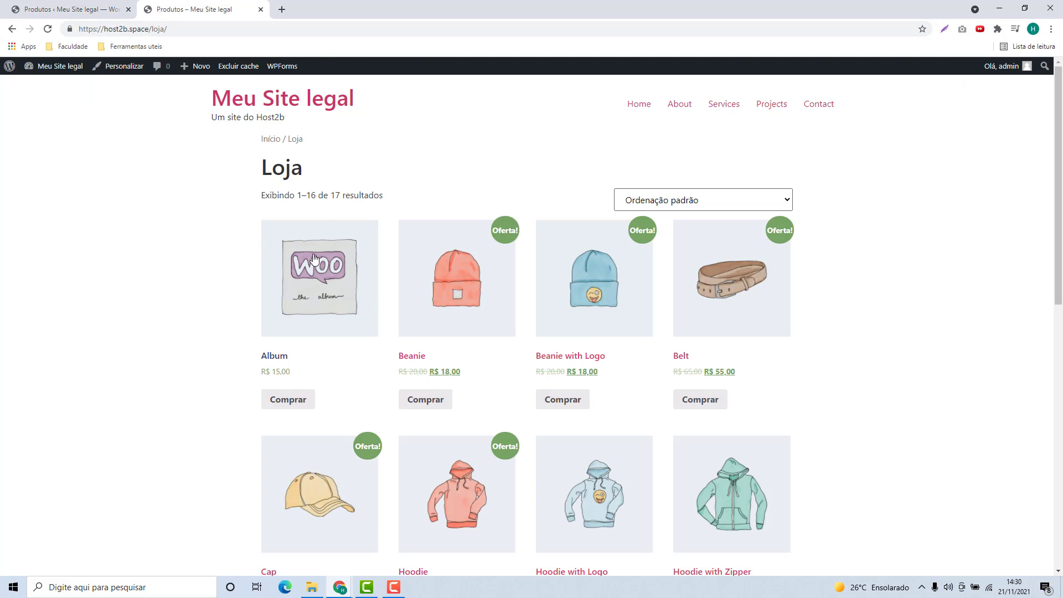
{"action": "scroll", "coordinate": [780, 275], "scroll_direction": "down", "scroll_amount": 5}
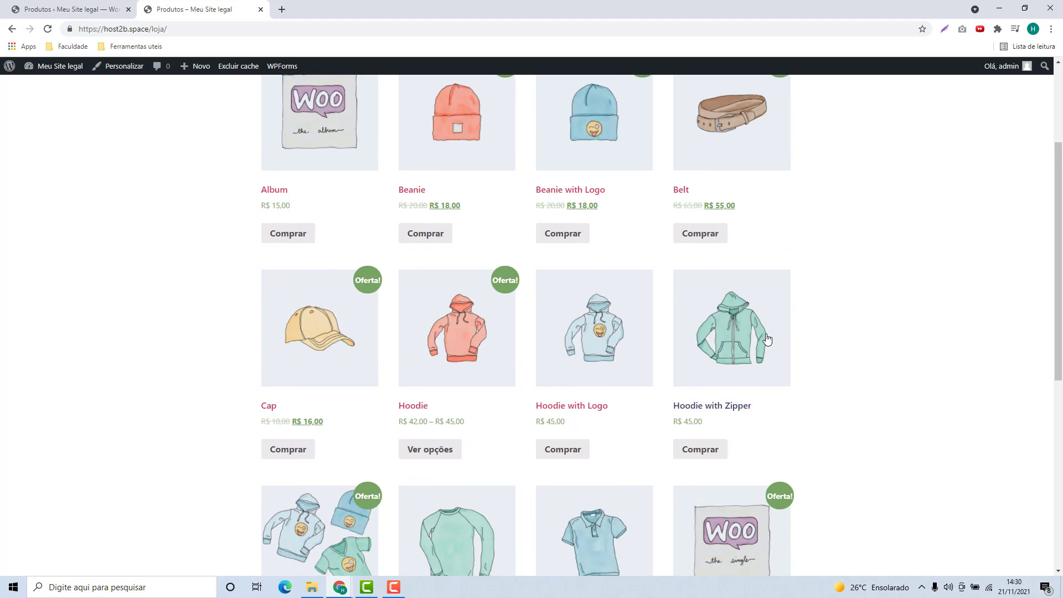
{"action": "scroll", "coordinate": [425, 218], "scroll_direction": "down", "scroll_amount": 5}
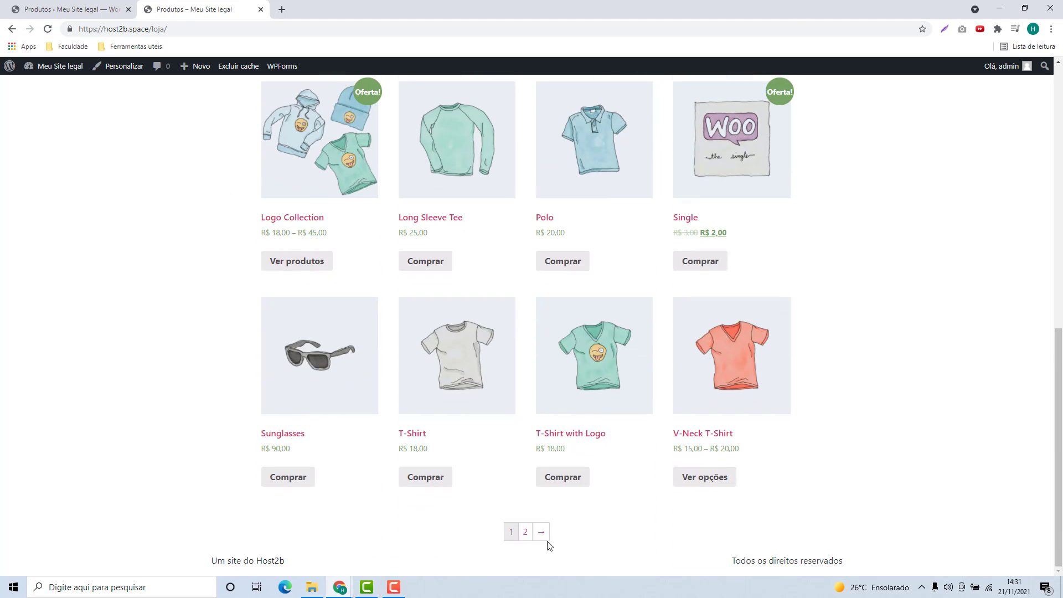
{"action": "left_click", "coordinate": [523, 538]}
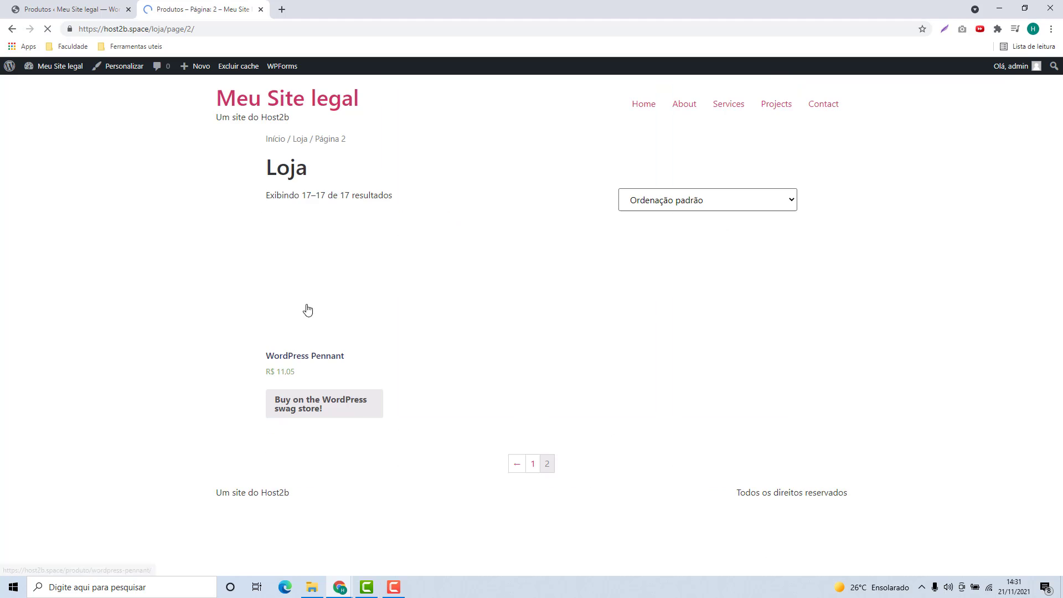
{"action": "left_click", "coordinate": [533, 471]}
- Return to the site administration and open the WooCommerce section
{"action": "key", "text": "ctrl+Page_Up"}
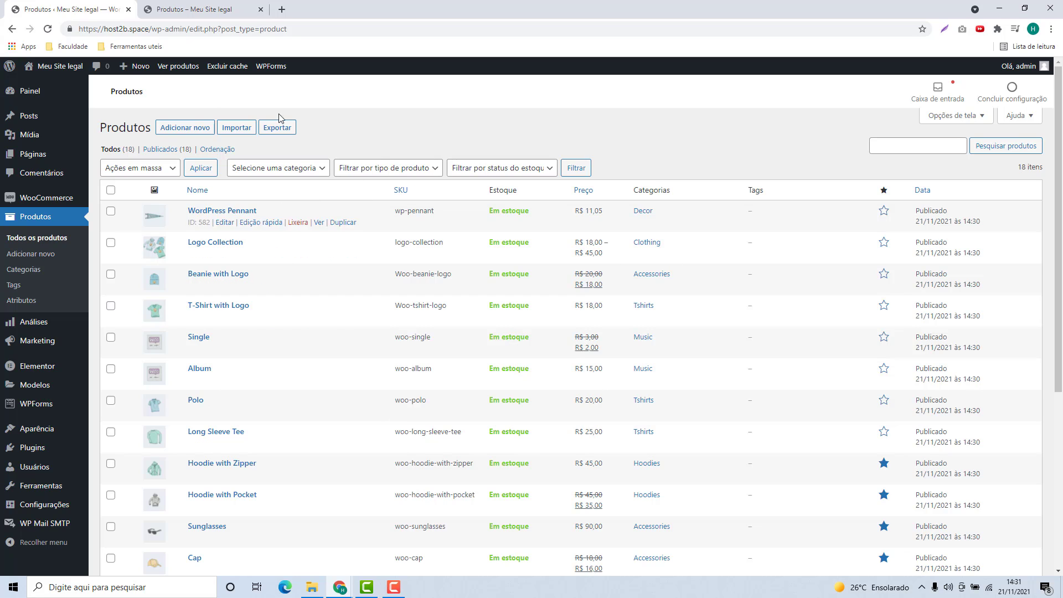
{"action": "left_click", "coordinate": [50, 198]}
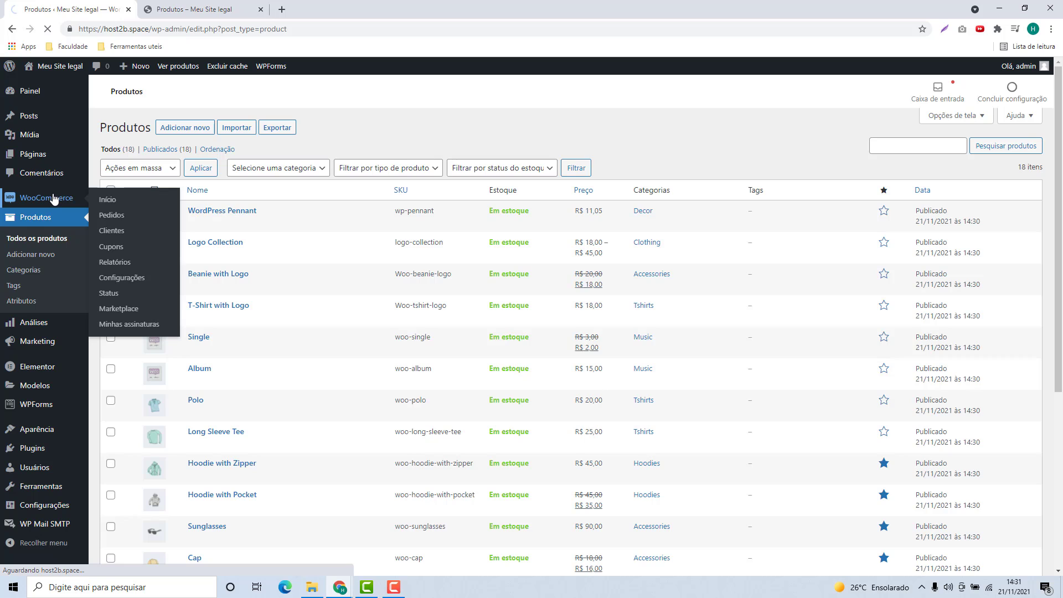